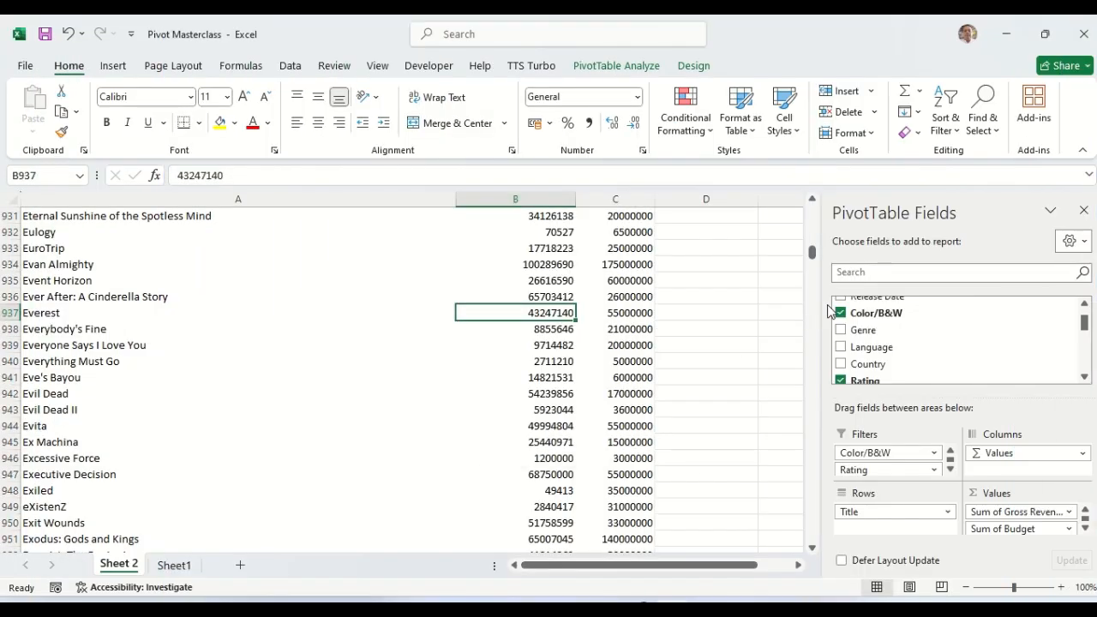
# Step: Review the PivotTable's Sum of Gross Revenue and budget values, including the 3500000 budget
pyautogui.moveTo(810, 252); pyautogui.dragTo(791, 159)
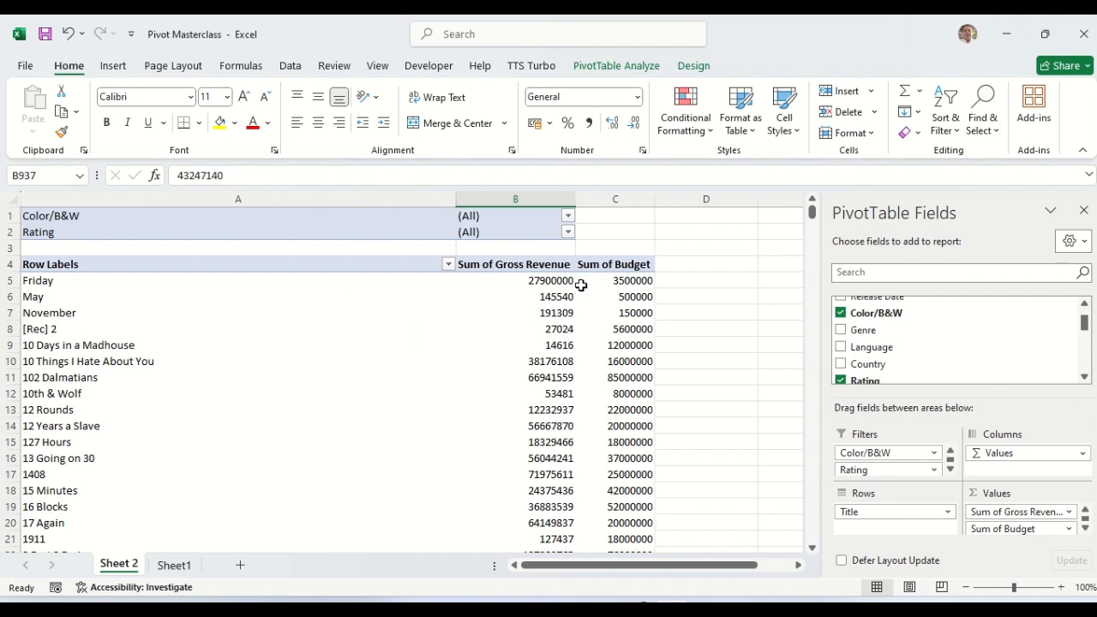
pyautogui.click(521, 195)
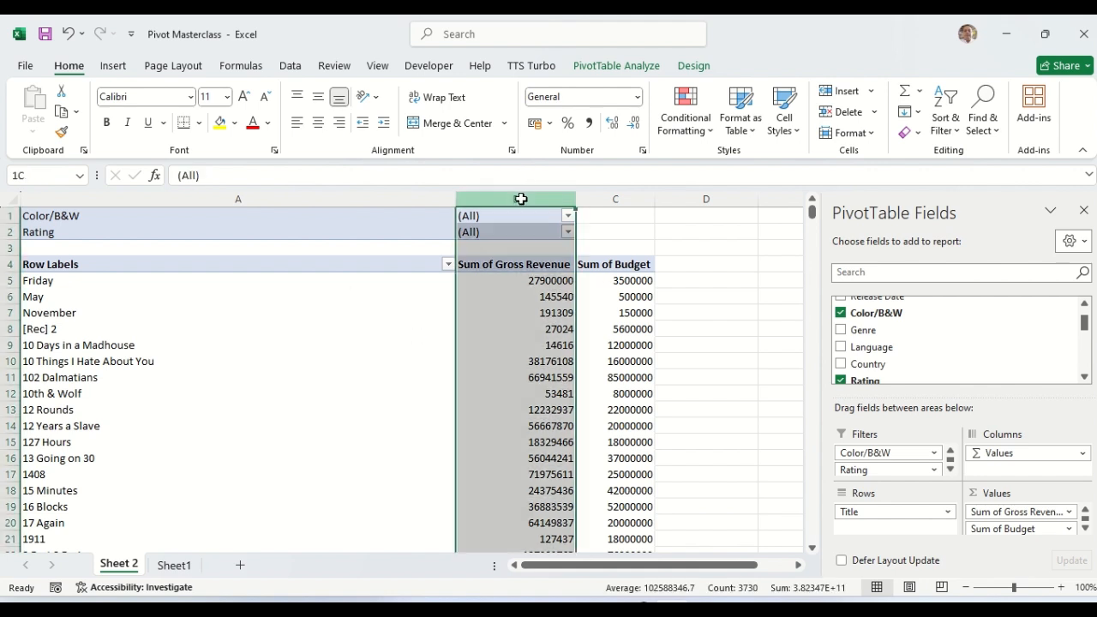
pyautogui.click(541, 306)
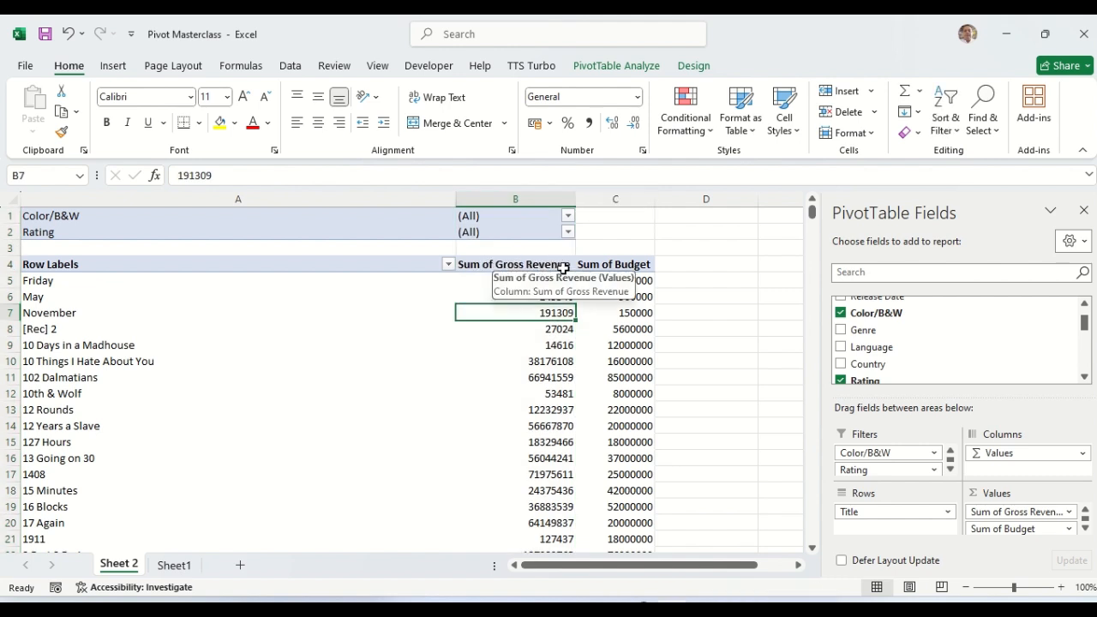
pyautogui.moveTo(558, 297)
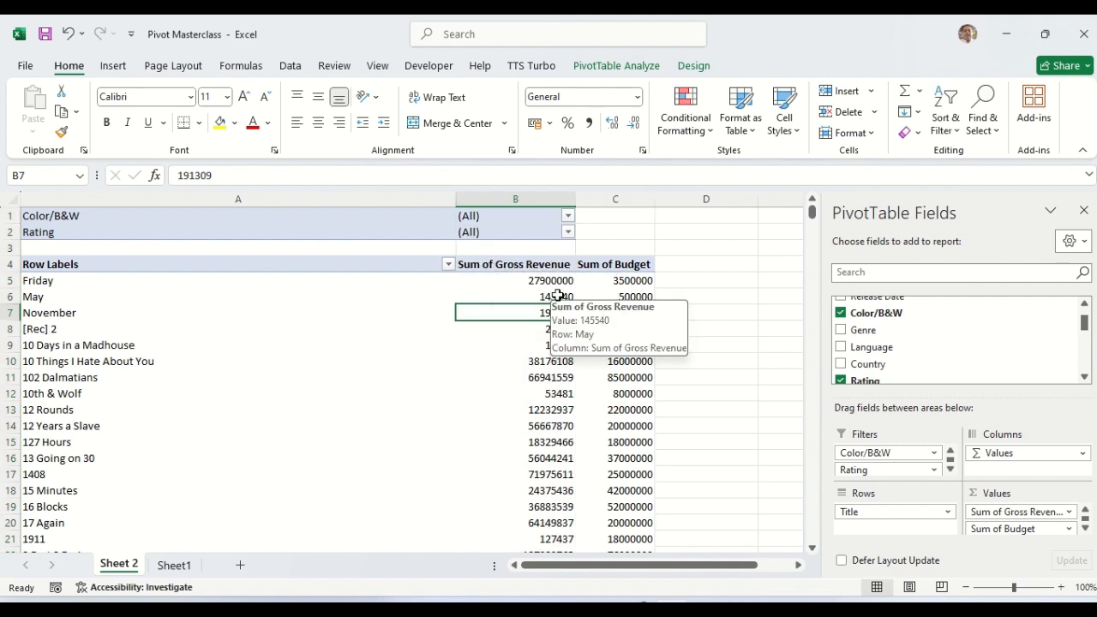
pyautogui.click(635, 279)
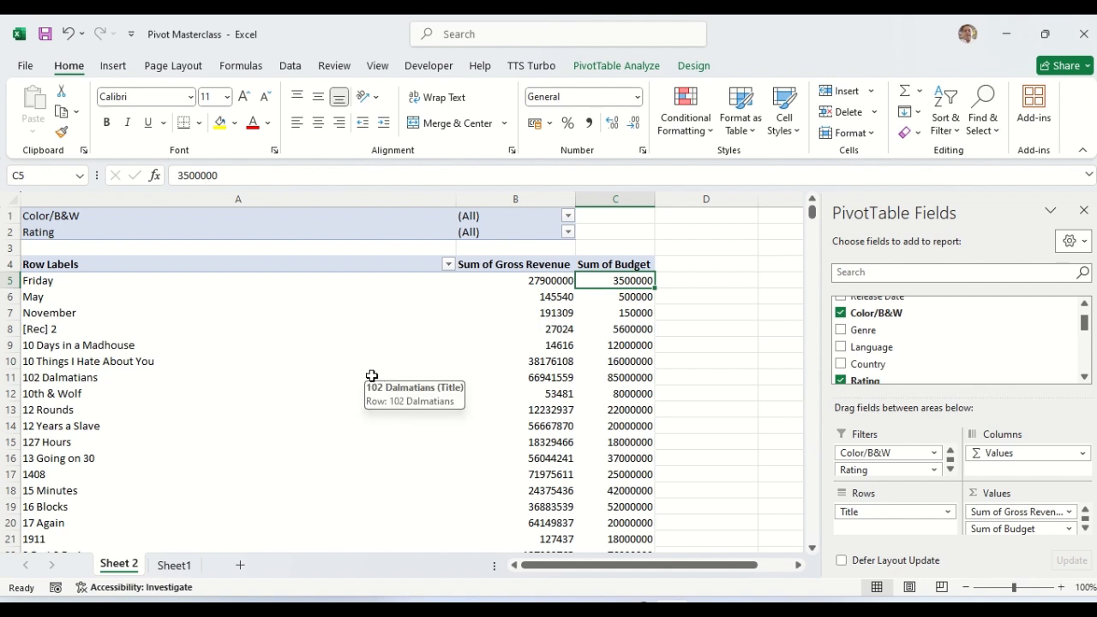
pyautogui.click(703, 361)
pyautogui.click(266, 428)
# Step: Search the sheet for 'star' to reach the first Star Trek title
pyautogui.hotkey('ctrl', 'f')
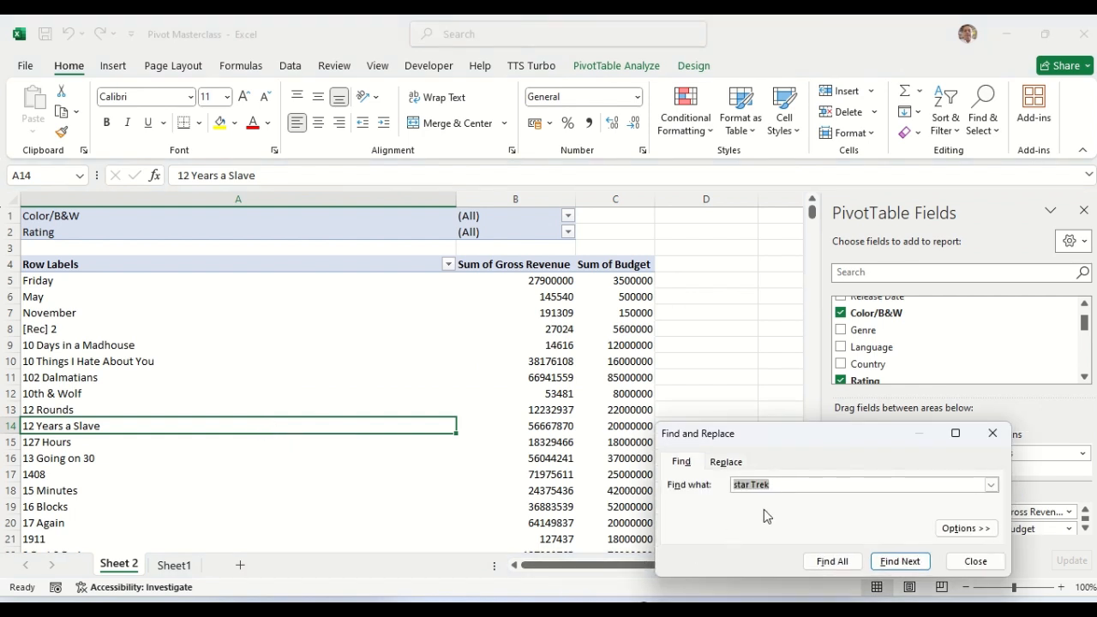
pyautogui.click(785, 485)
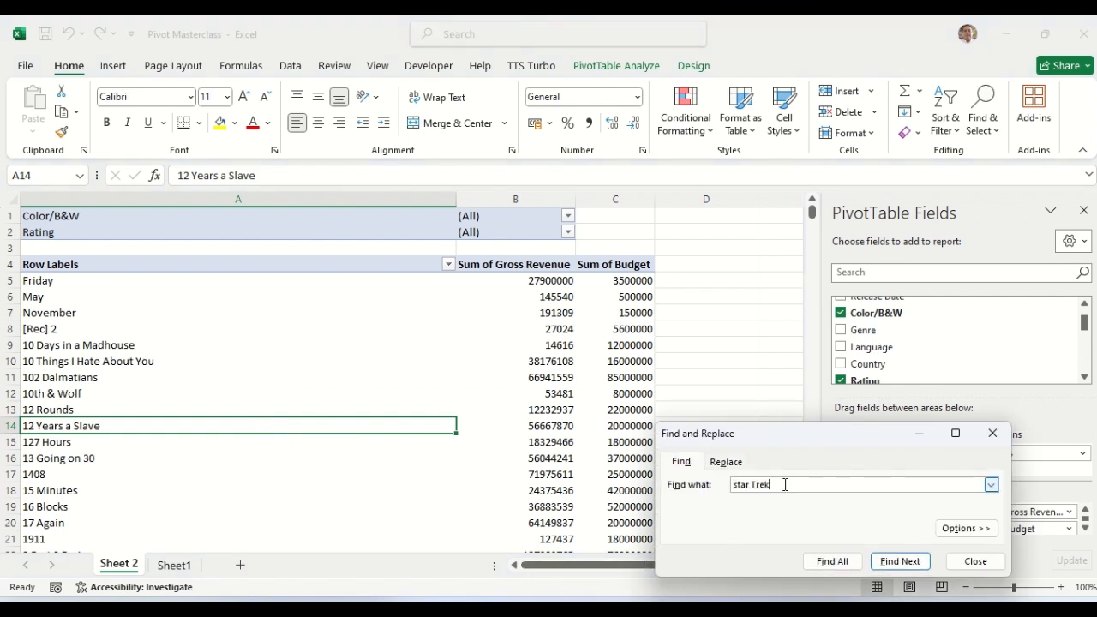
pyautogui.click(900, 561)
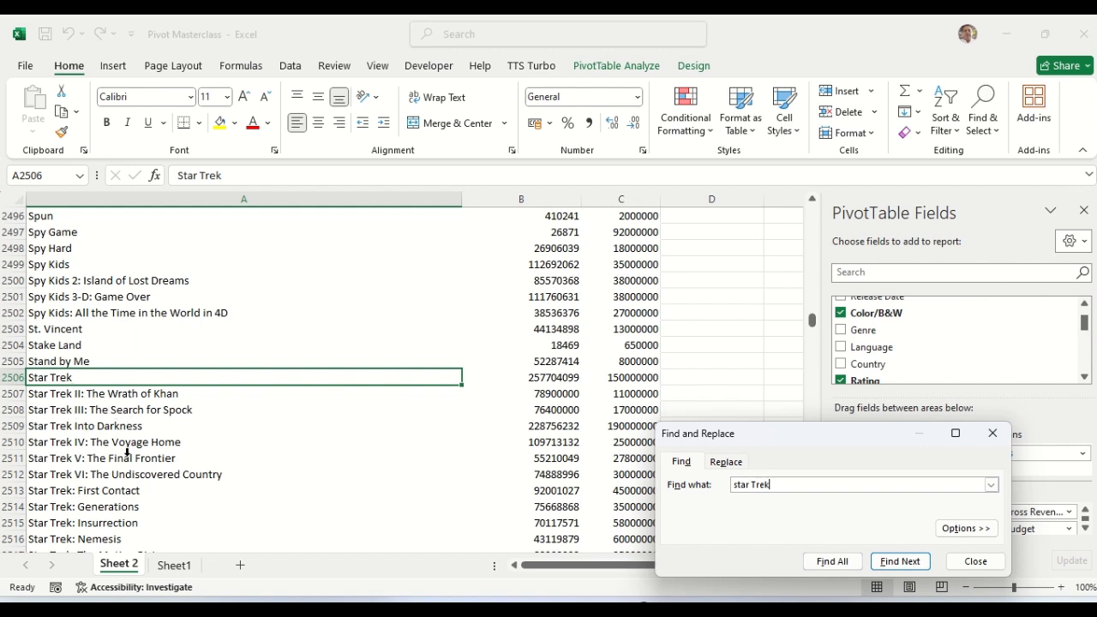
pyautogui.hotkey('alt', 'Down')
pyautogui.press('Down')
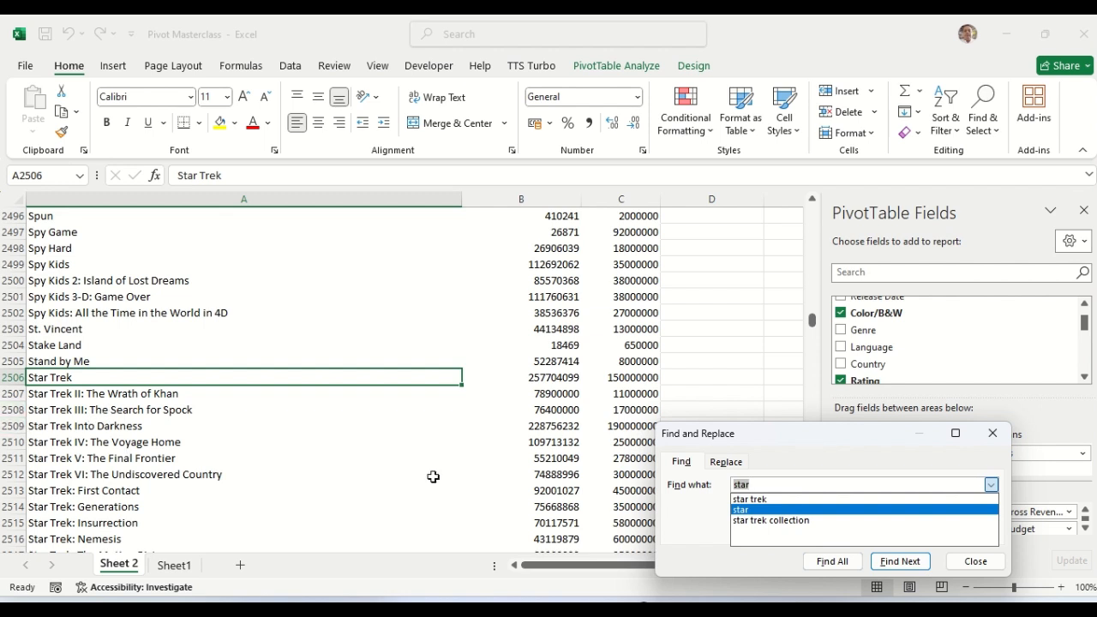
# Step: Select the twelve Star Trek title rows A2506:A2517 and close Find and Replace
pyautogui.click(115, 378)
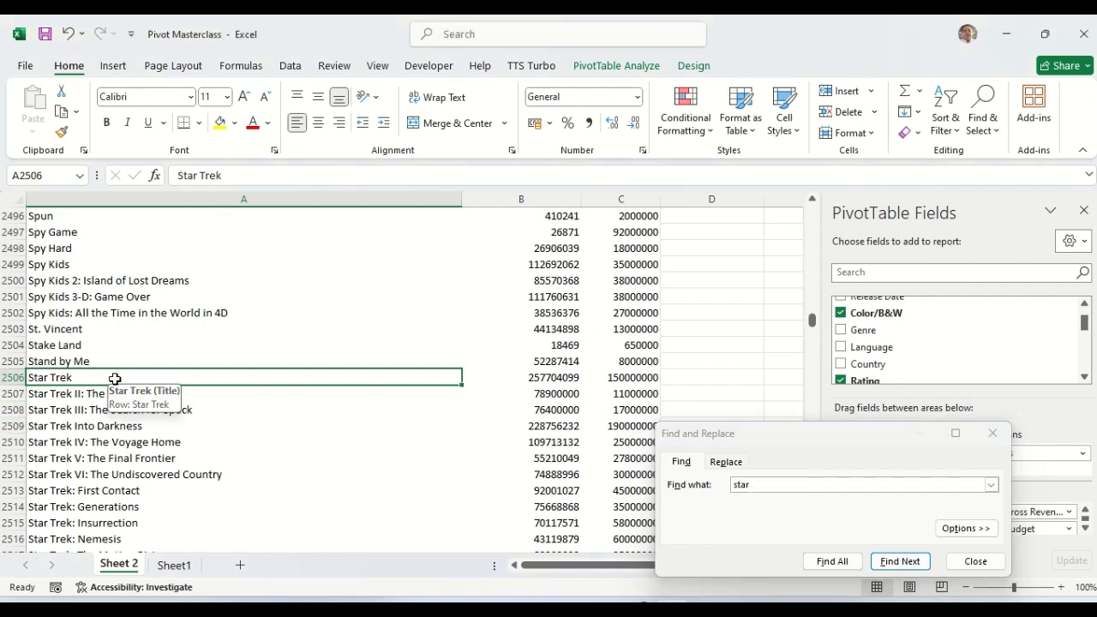
pyautogui.hotkey('shift', 'Down')
pyautogui.hotkey('shift', 'Down')
pyautogui.hotkey('shift', 'Down')
pyautogui.hotkey('shift', 'Down')
pyautogui.hotkey('shift', 'Down')
pyautogui.hotkey('shift', 'Down')
pyautogui.hotkey('shift', 'Down')
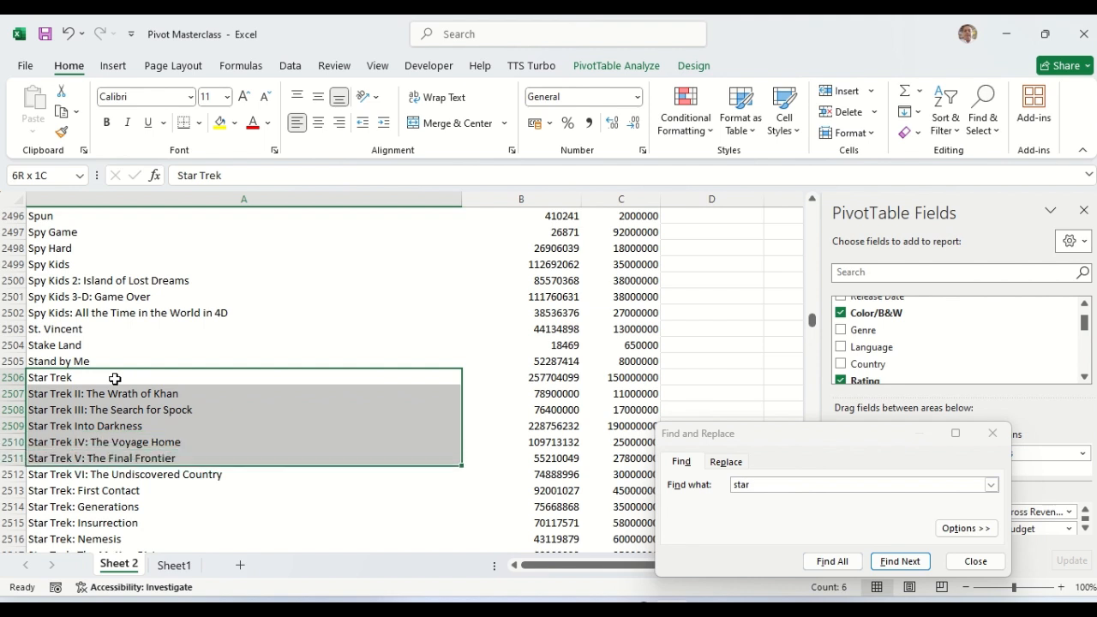
pyautogui.hotkey('shift', 'Down')
pyautogui.hotkey('shift', 'Down')
pyautogui.hotkey('shift', 'Down')
pyautogui.hotkey('shift', 'Down')
pyautogui.hotkey('shift', 'Down')
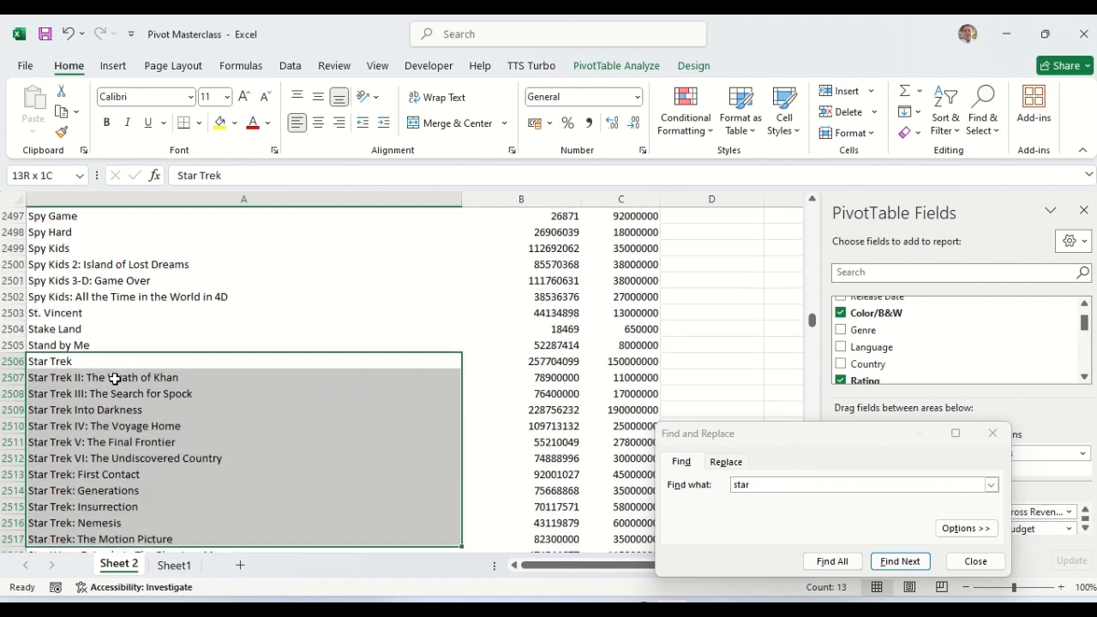
pyautogui.hotkey('shift', 'Up')
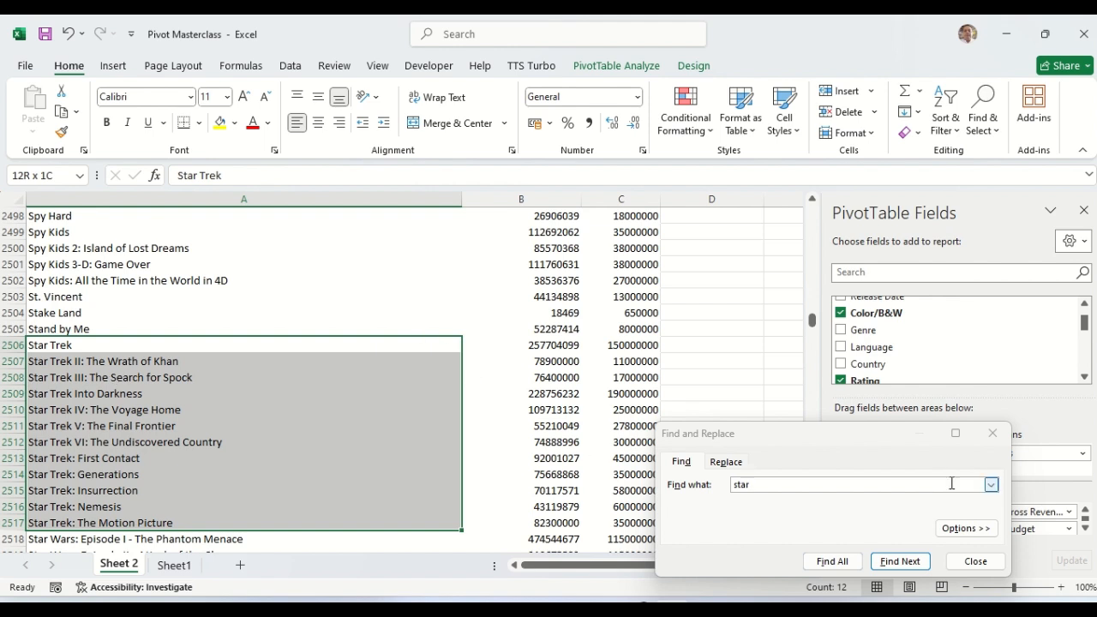
pyautogui.click(993, 433)
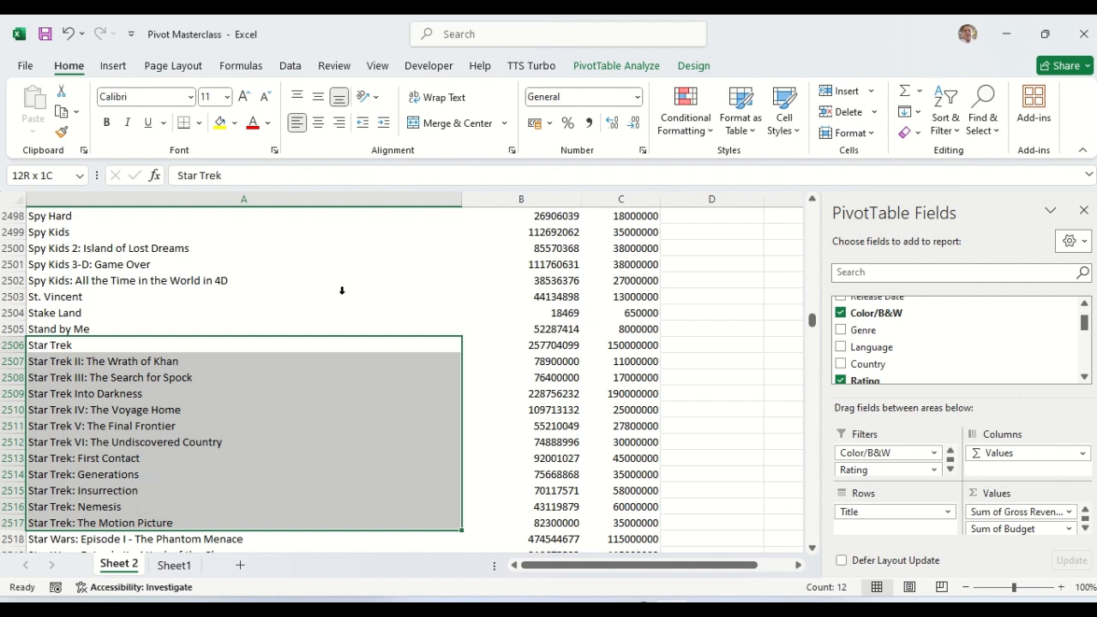
# Step: Group the selected Star Trek titles, adding a Title2 field with bold parent rows
pyautogui.click(605, 67)
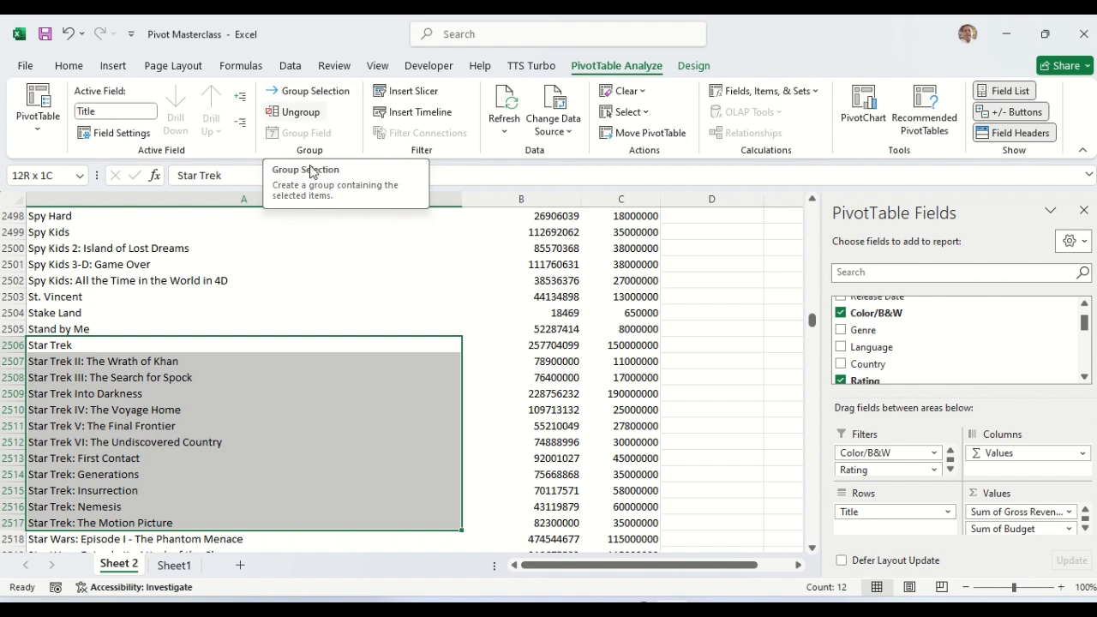
pyautogui.rightClick(149, 373)
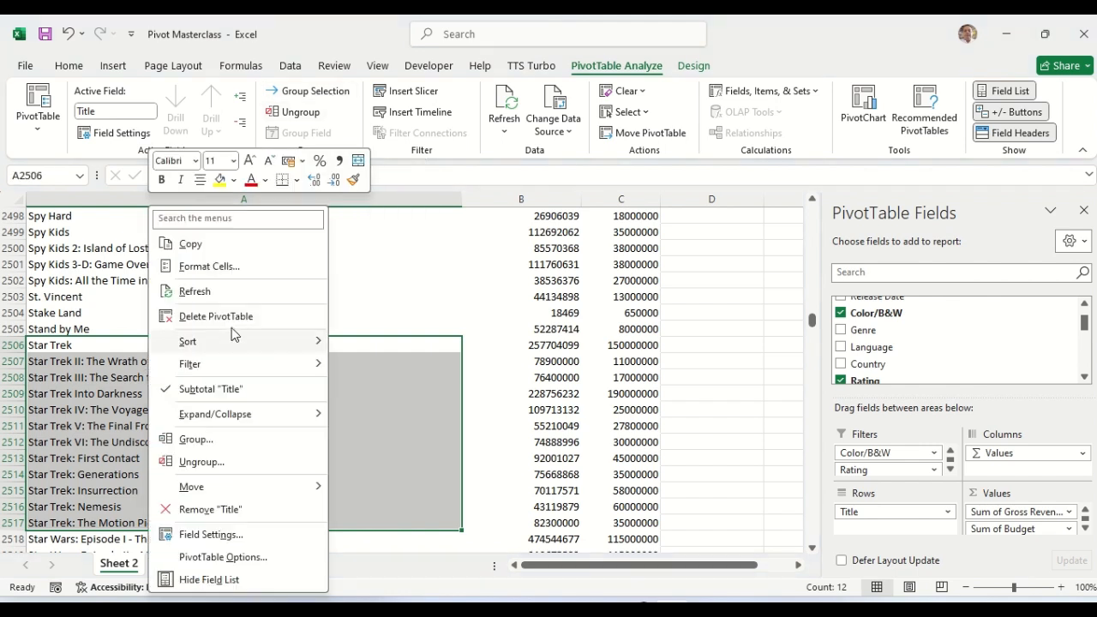
pyautogui.click(194, 439)
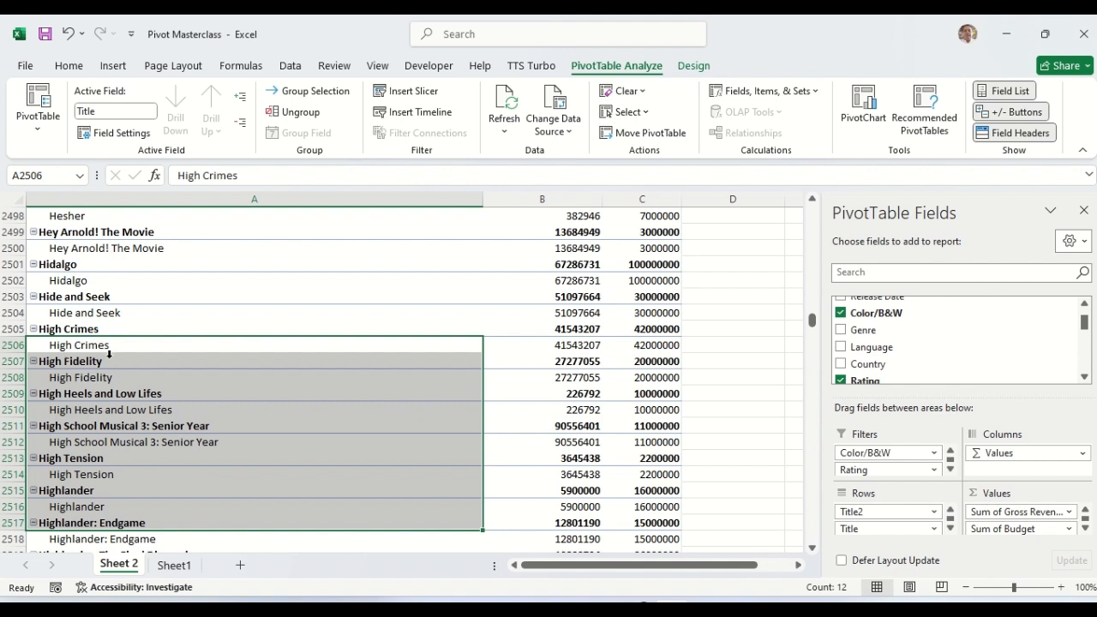
pyautogui.click(75, 314)
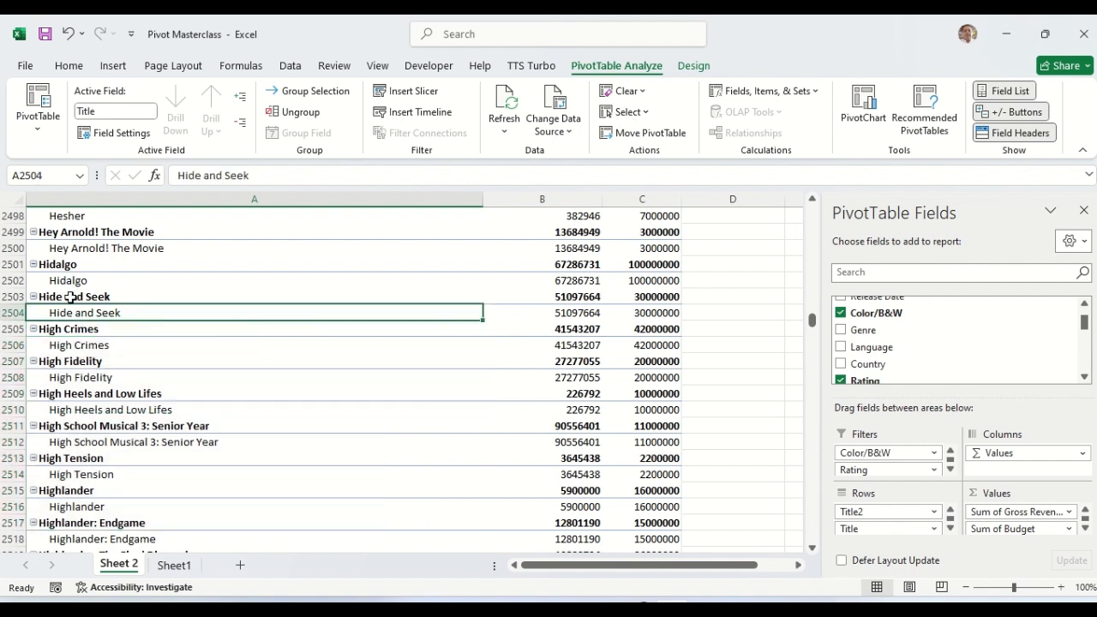
pyautogui.click(70, 298)
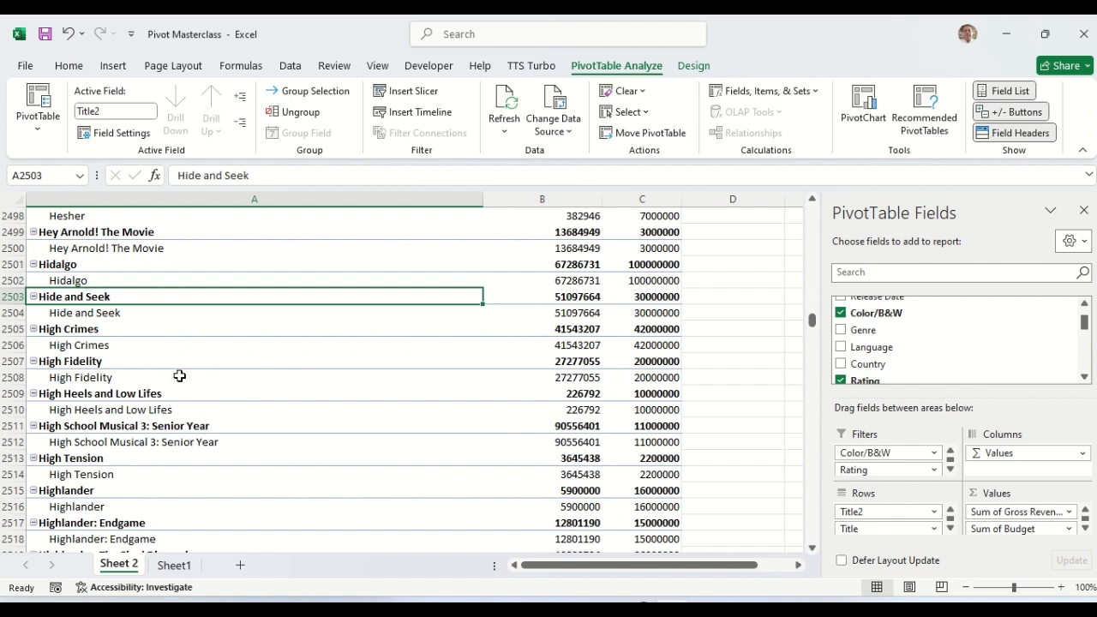
pyautogui.moveTo(511, 467)
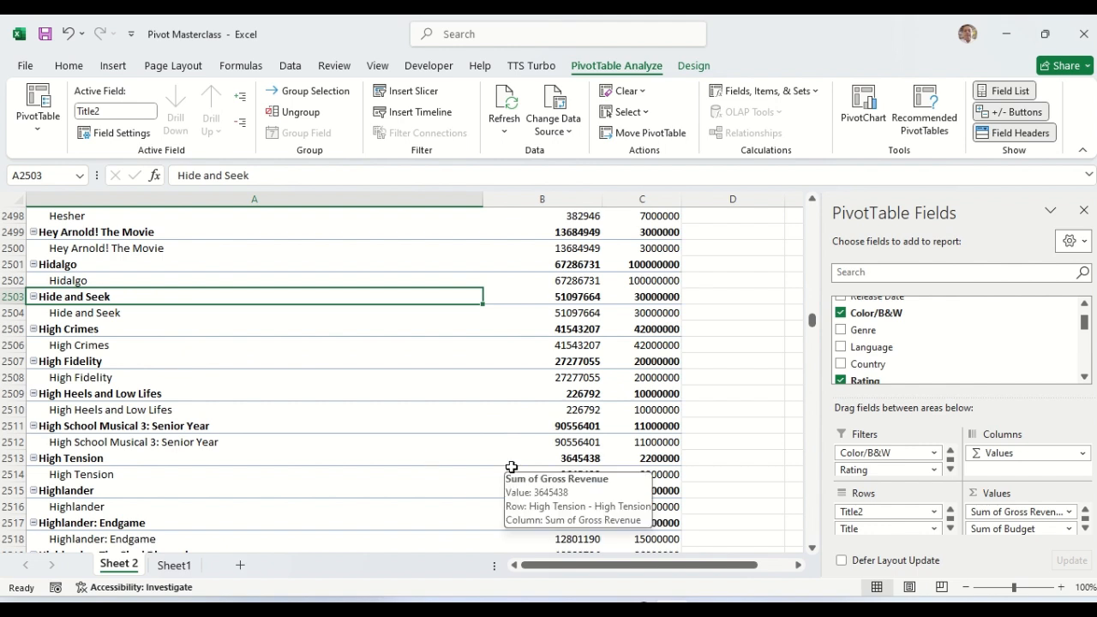
pyautogui.hotkey('ctrl', 'f')
# Step: Find 'star trek' and rename the Group1 label to 'Star Trek Collection'
pyautogui.click(767, 497)
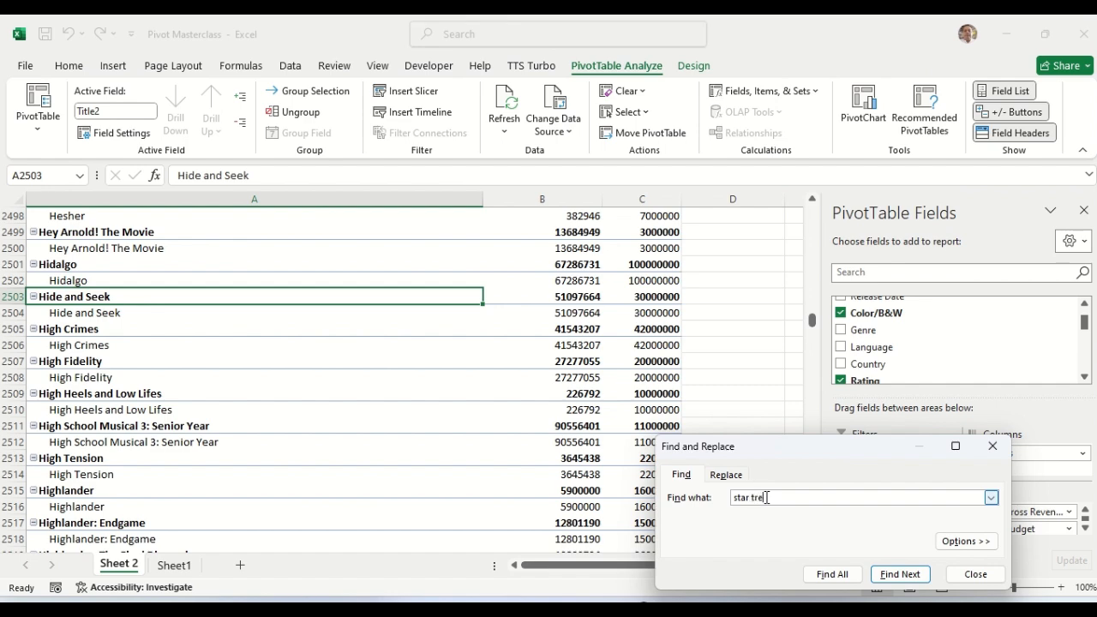
pyautogui.write('trek')
pyautogui.press('Return')
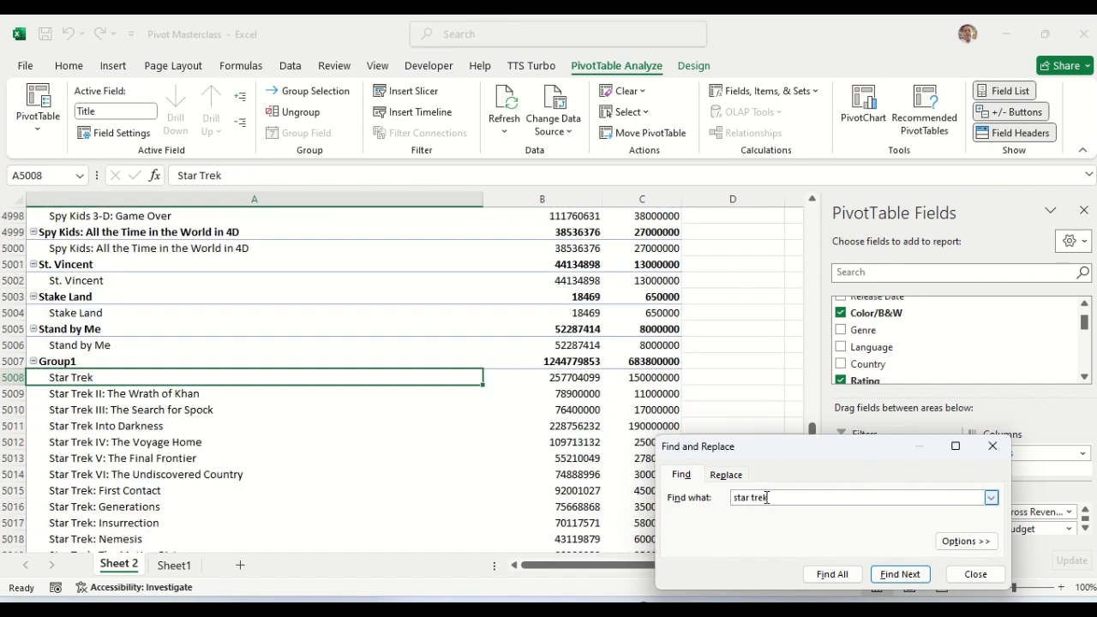
pyautogui.click(51, 360)
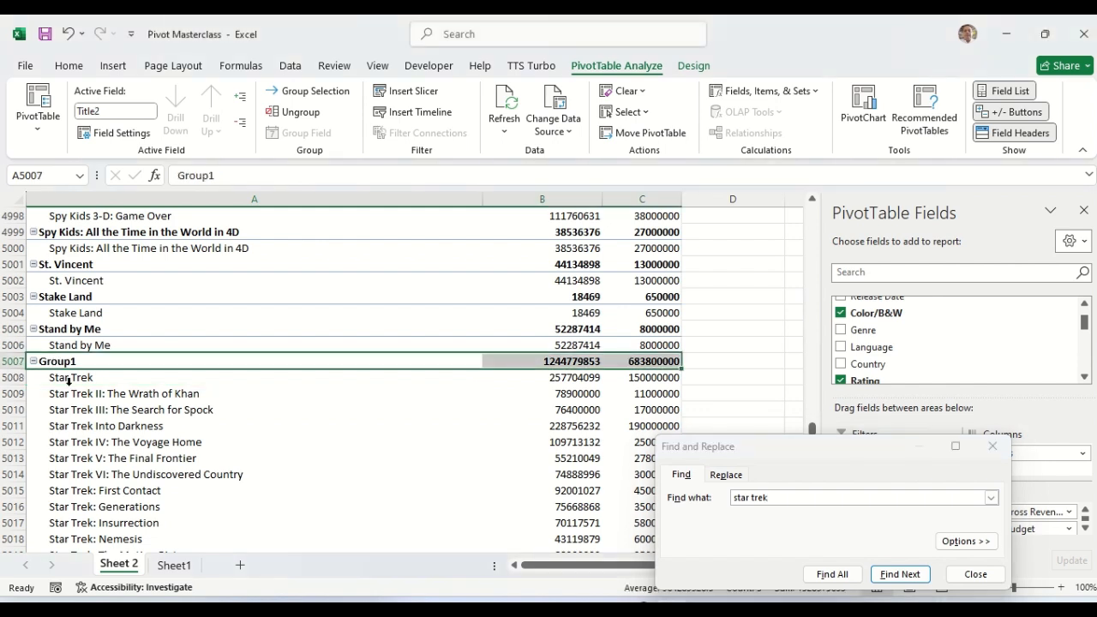
pyautogui.click(231, 176)
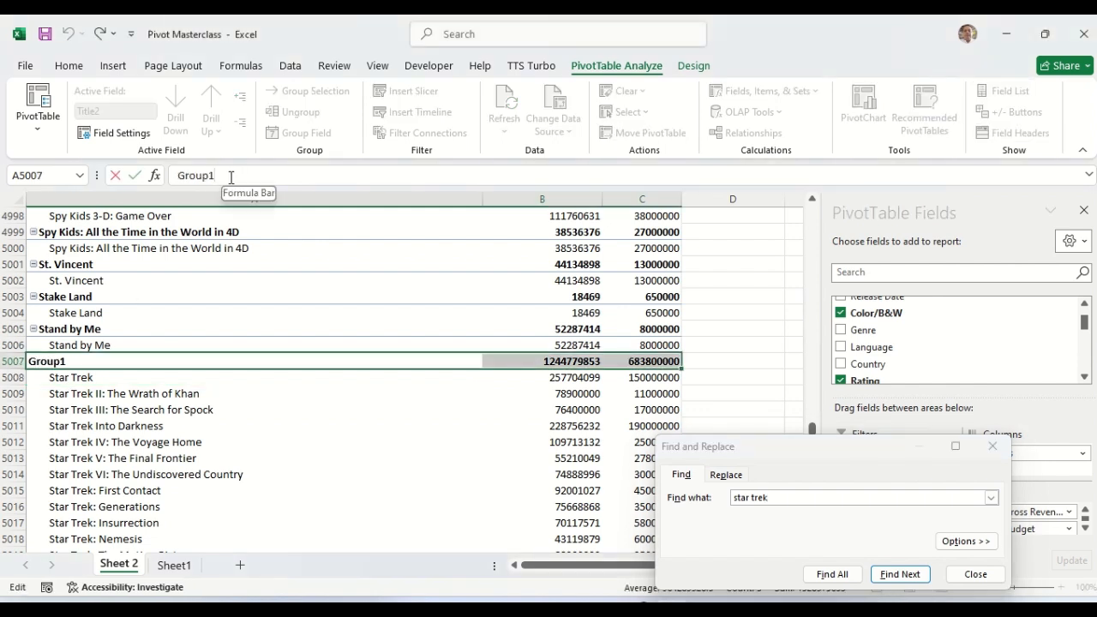
pyautogui.press('BackSpace')
pyautogui.press('BackSpace')
pyautogui.press('BackSpace')
pyautogui.press('BackSpace')
pyautogui.press('BackSpace')
pyautogui.press('BackSpace')
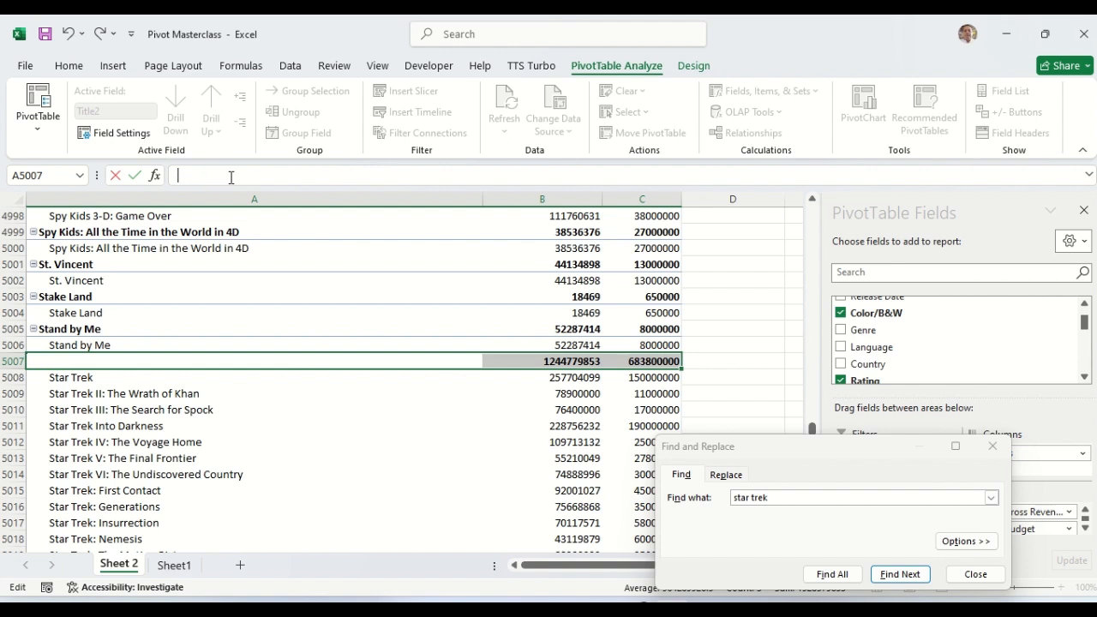
pyautogui.write('Star Trek Collection')
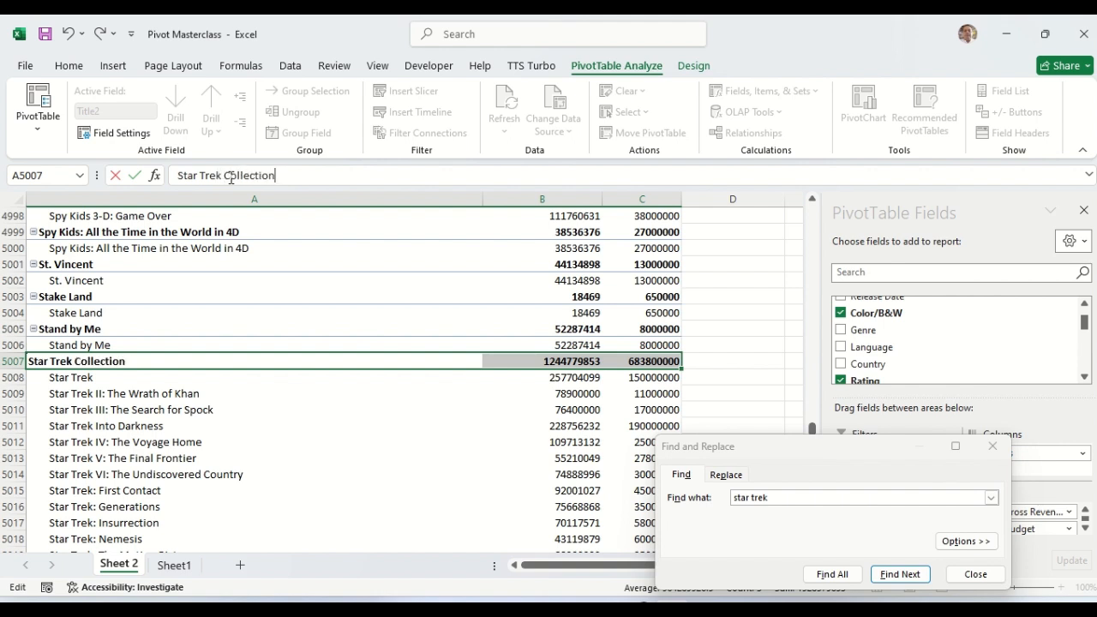
pyautogui.press('Return')
pyautogui.click(569, 361)
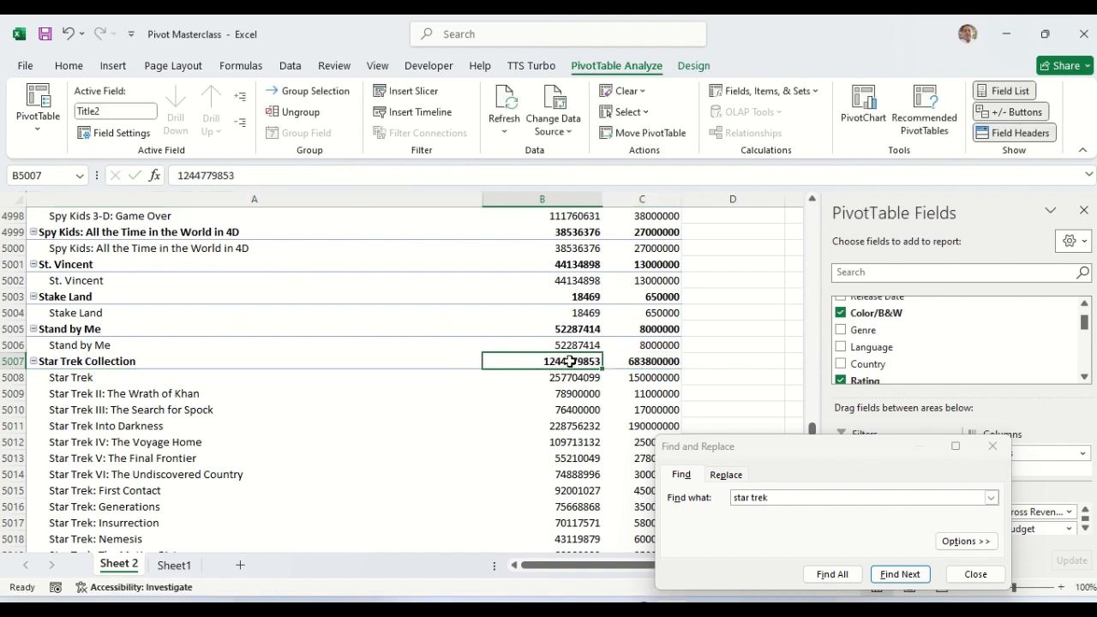
pyautogui.click(646, 361)
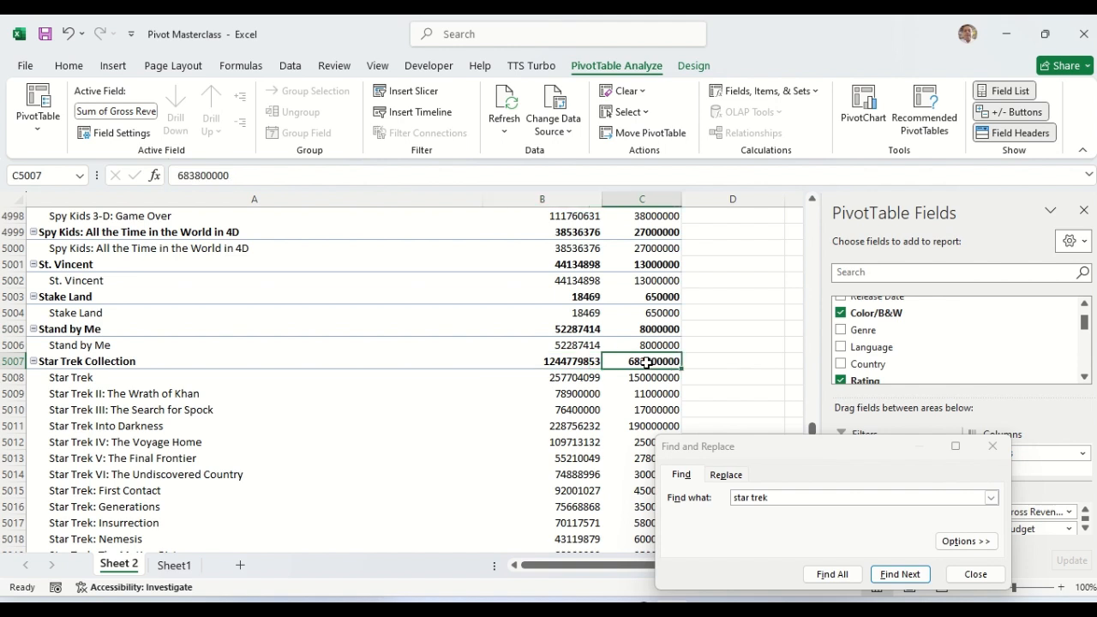
pyautogui.click(993, 445)
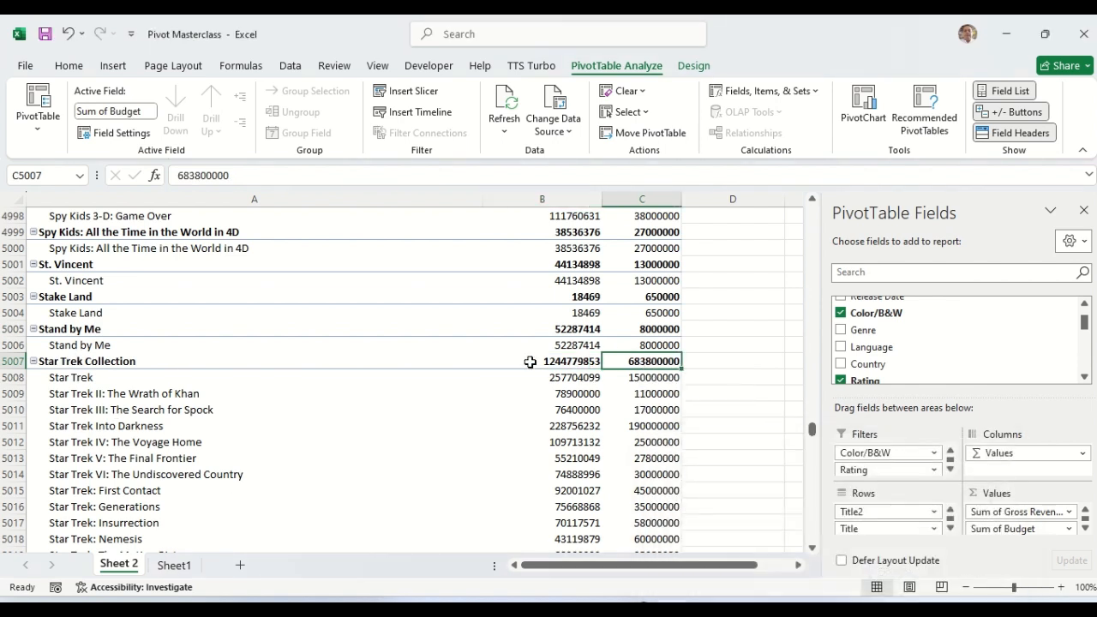
pyautogui.moveTo(565, 361)
pyautogui.moveTo(654, 361)
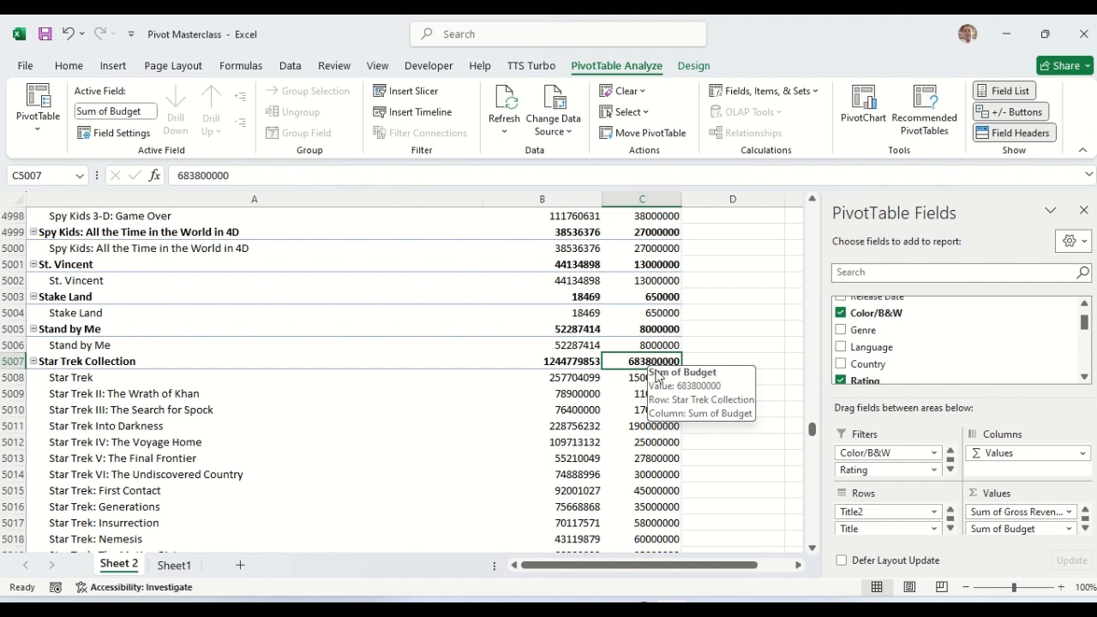
pyautogui.moveTo(128, 489)
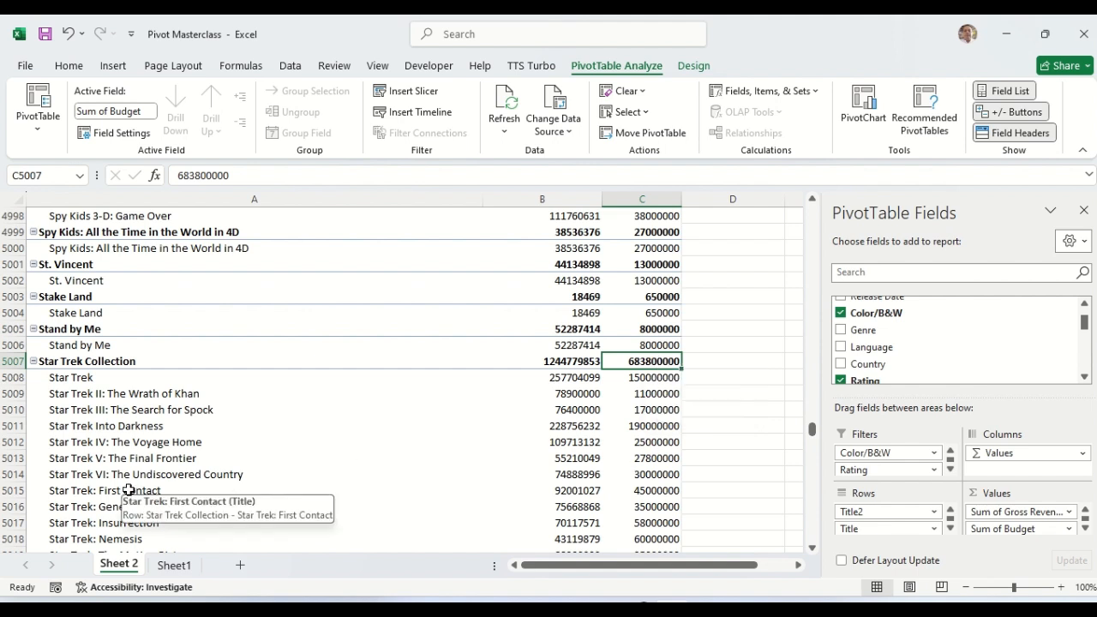
pyautogui.click(34, 362)
pyautogui.click(33, 362)
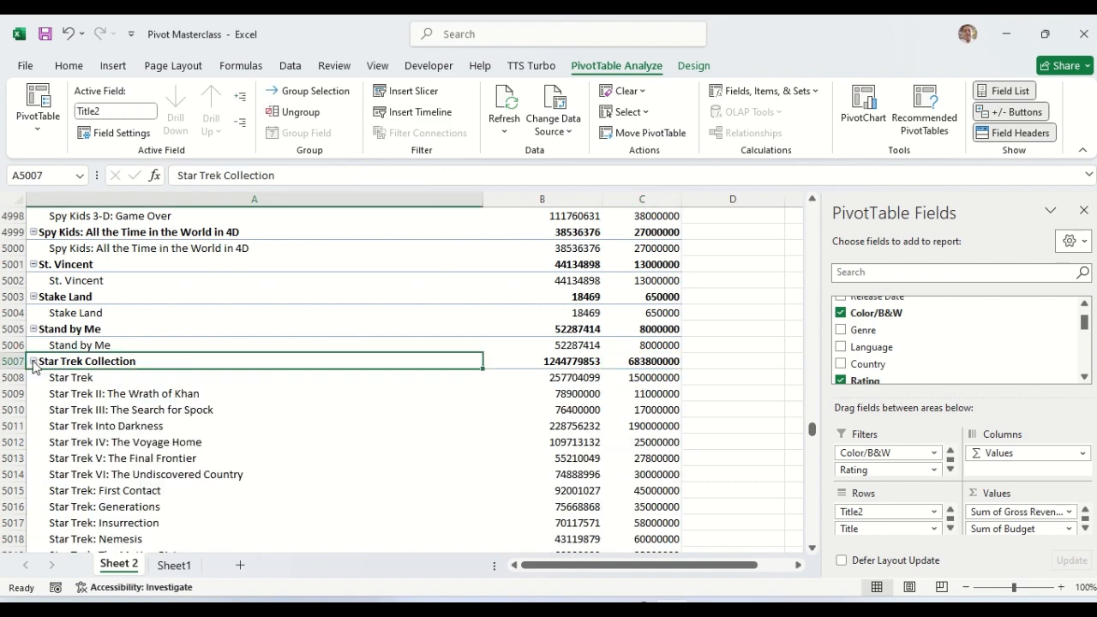
# Step: Select the Star Wars episode rows A5020:A5031 and group them into Group2
pyautogui.scroll(-3, 813, 439)
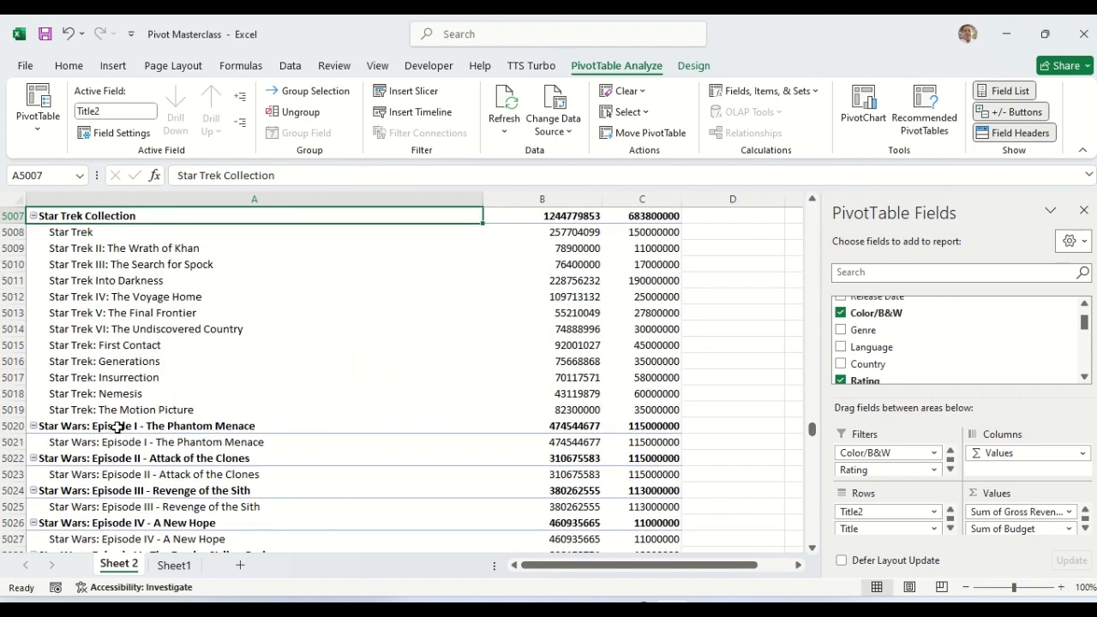
pyautogui.click(67, 428)
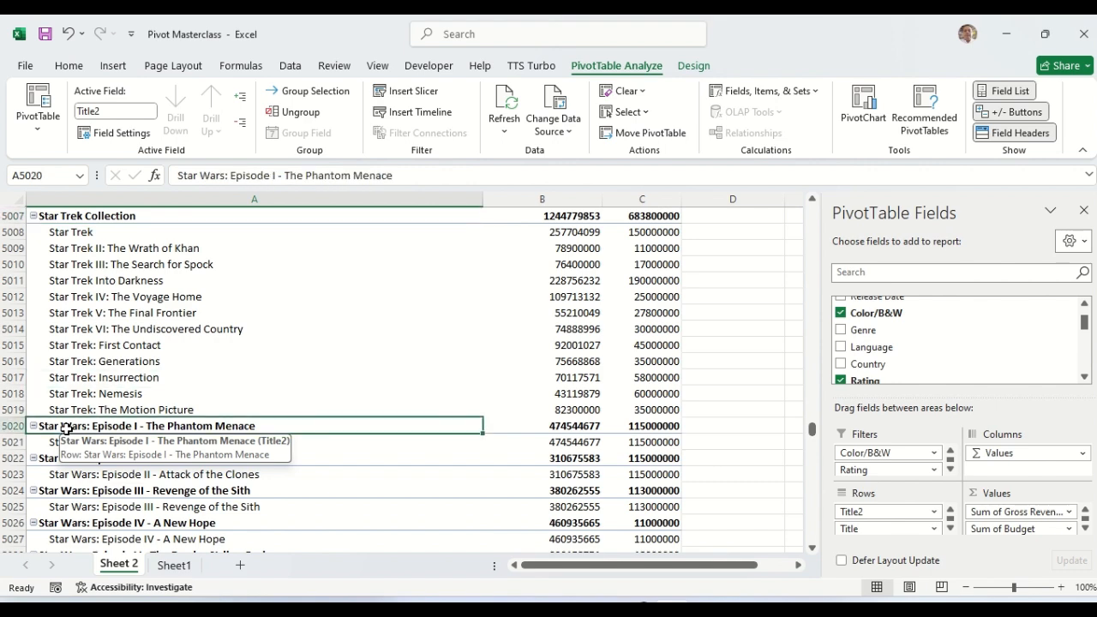
pyautogui.hotkey('shift', 'Down')
pyautogui.hotkey('shift', 'Down')
pyautogui.hotkey('shift', 'Down')
pyautogui.hotkey('shift', 'Down')
pyautogui.hotkey('shift', 'Down')
pyautogui.hotkey('shift', 'Down')
pyautogui.hotkey('shift', 'Down')
pyautogui.hotkey('shift', 'Down')
pyautogui.hotkey('shift', 'Down')
pyautogui.hotkey('shift', 'Down')
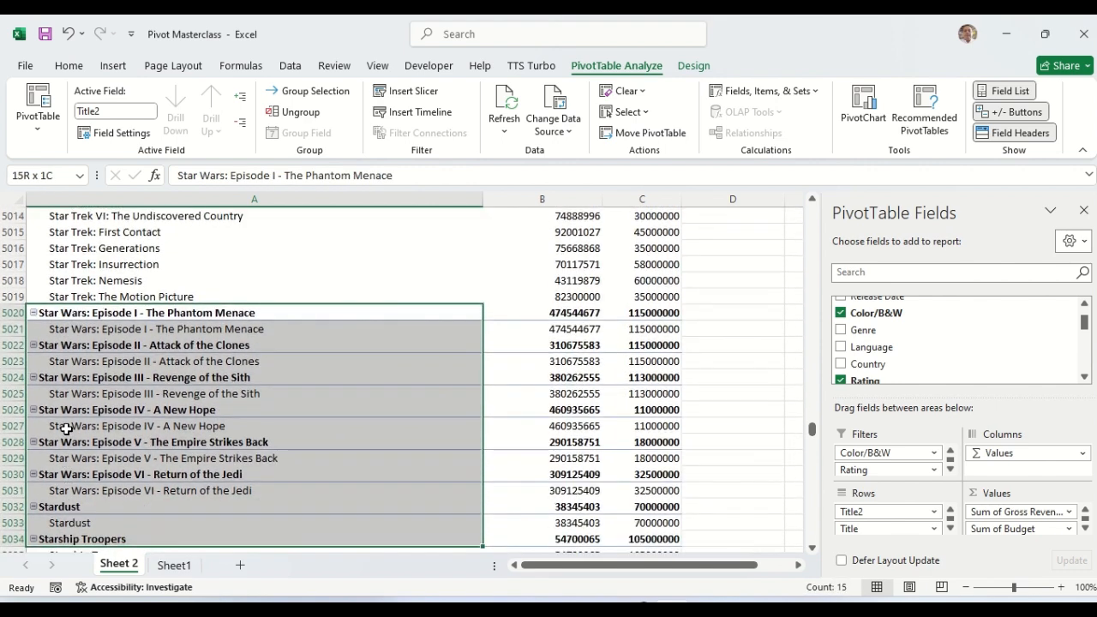
pyautogui.hotkey('shift', 'Down')
pyautogui.hotkey('shift', 'Down')
pyautogui.hotkey('shift', 'Up')
pyautogui.hotkey('shift', 'Up')
pyautogui.hotkey('shift', 'Up')
pyautogui.hotkey('shift', 'Up')
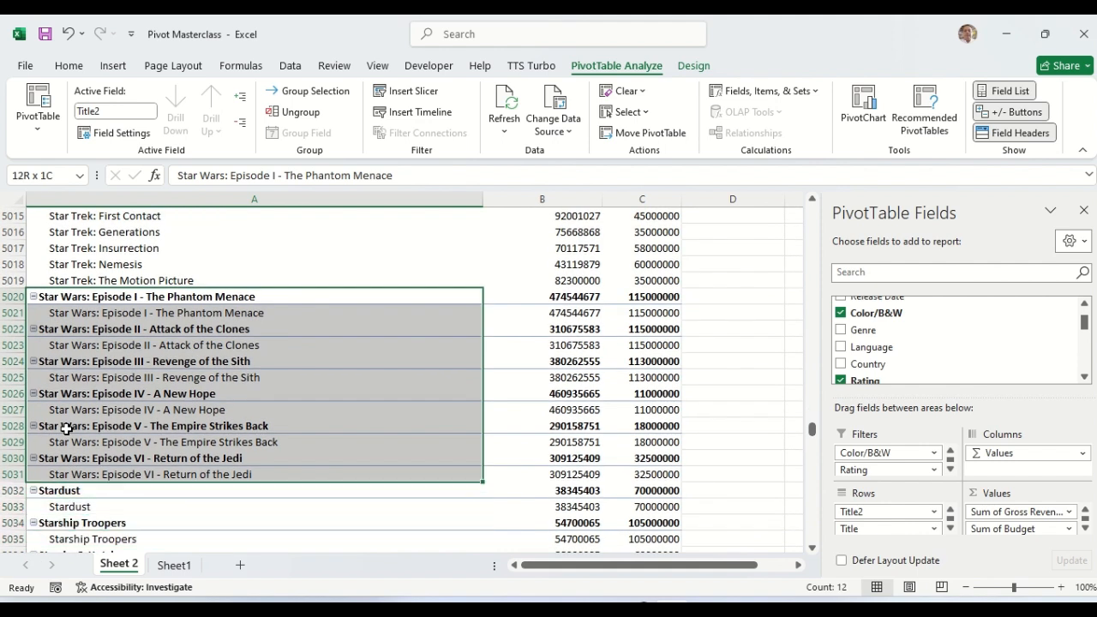
pyautogui.rightClick(90, 347)
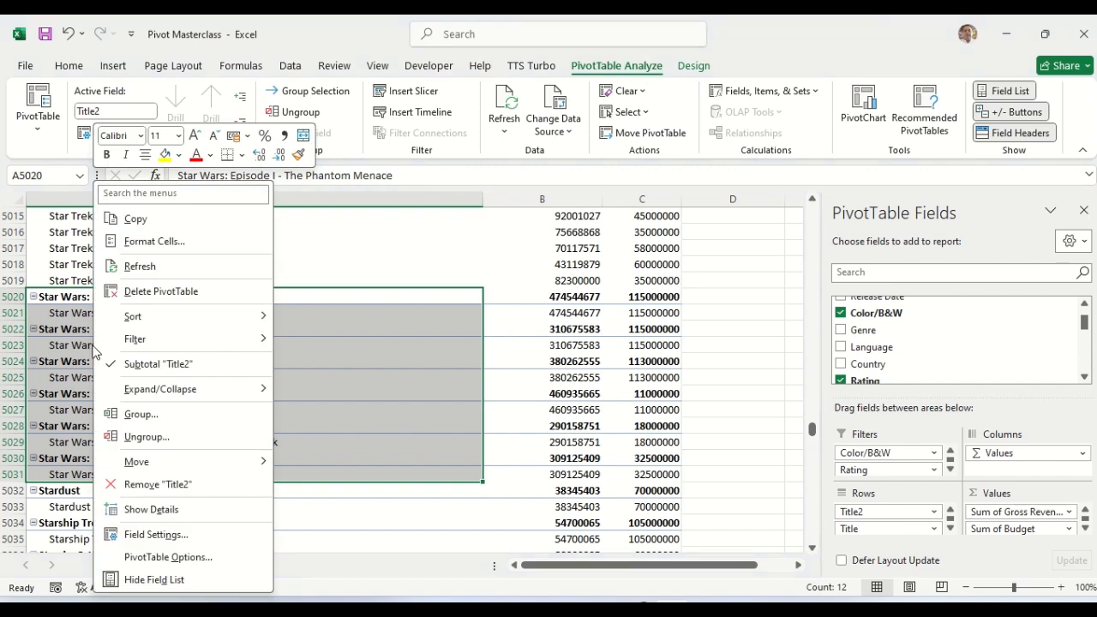
pyautogui.click(142, 414)
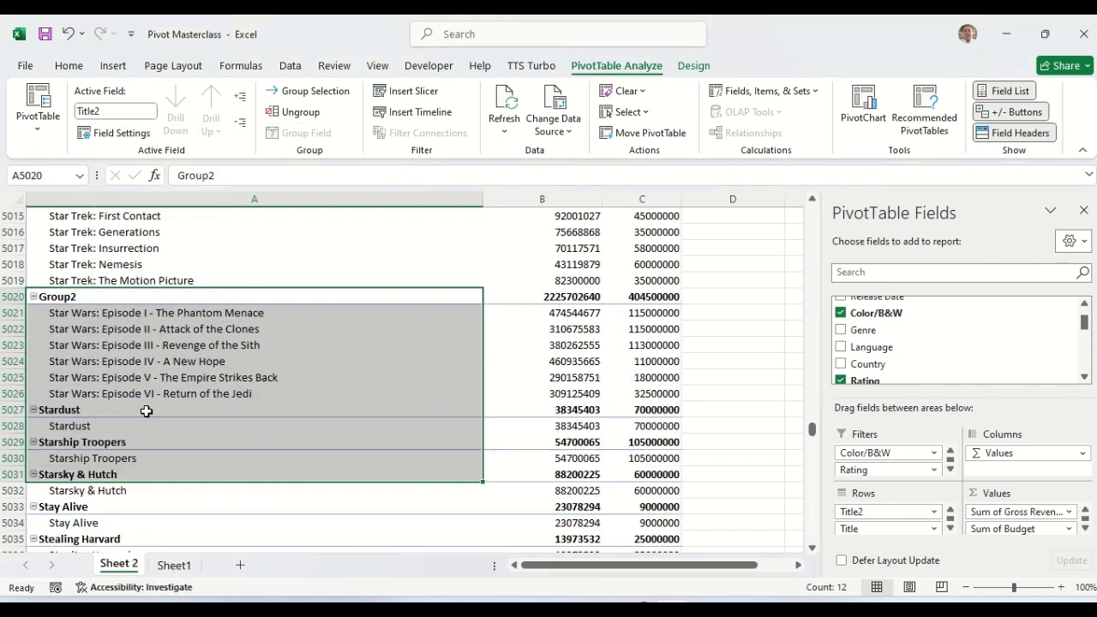
# Step: Collapse Group2 and expand it again to show its six episodes
pyautogui.click(83, 298)
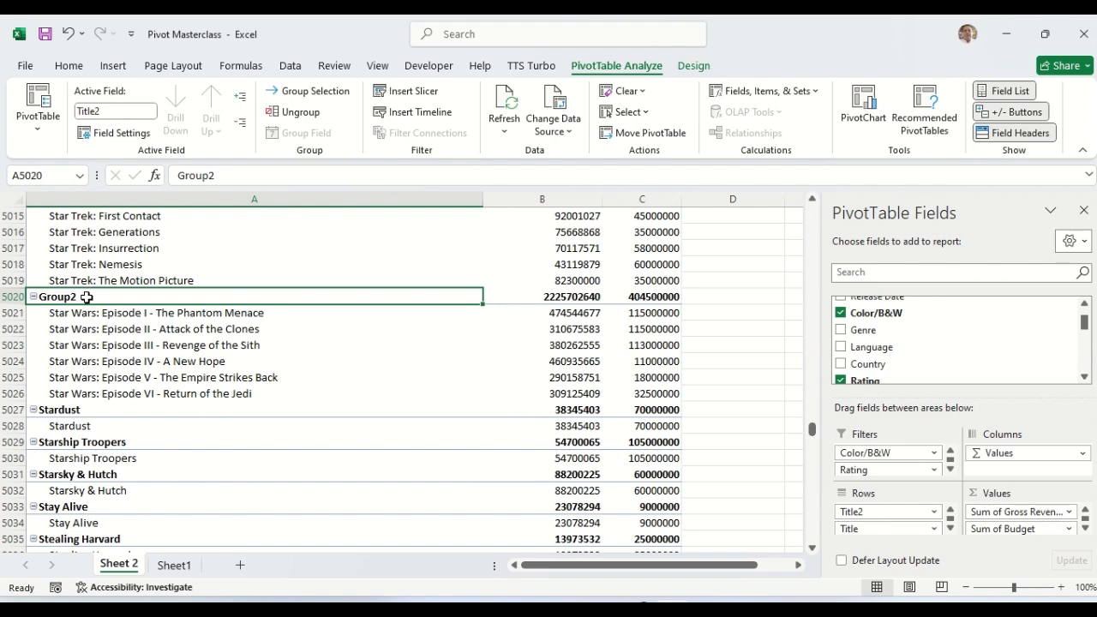
pyautogui.doubleClick(87, 297)
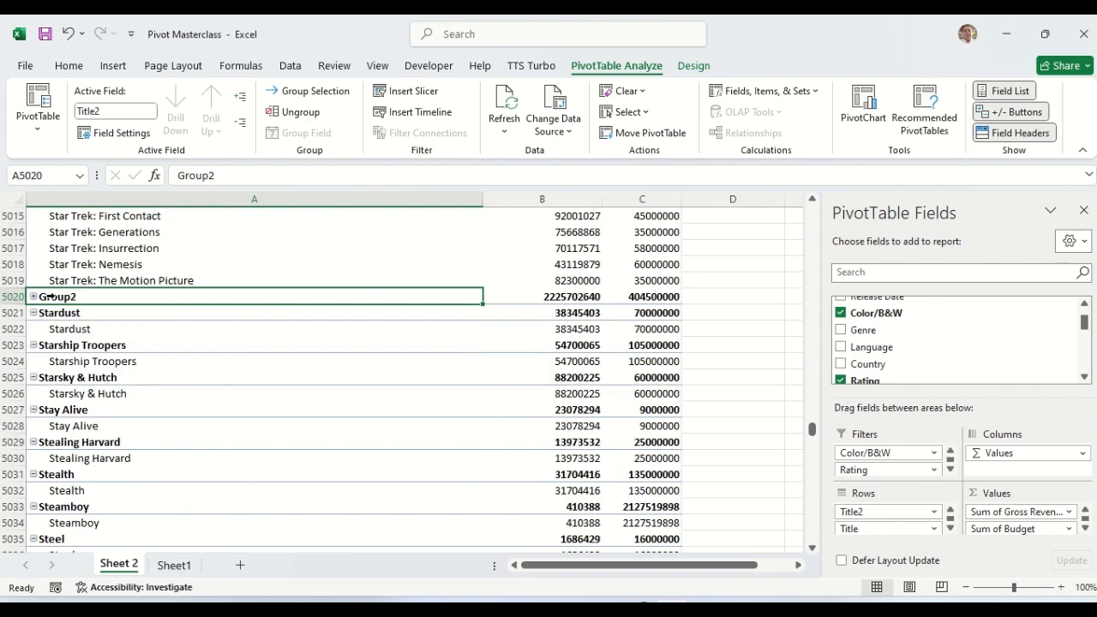
pyautogui.click(49, 297)
pyautogui.click(34, 297)
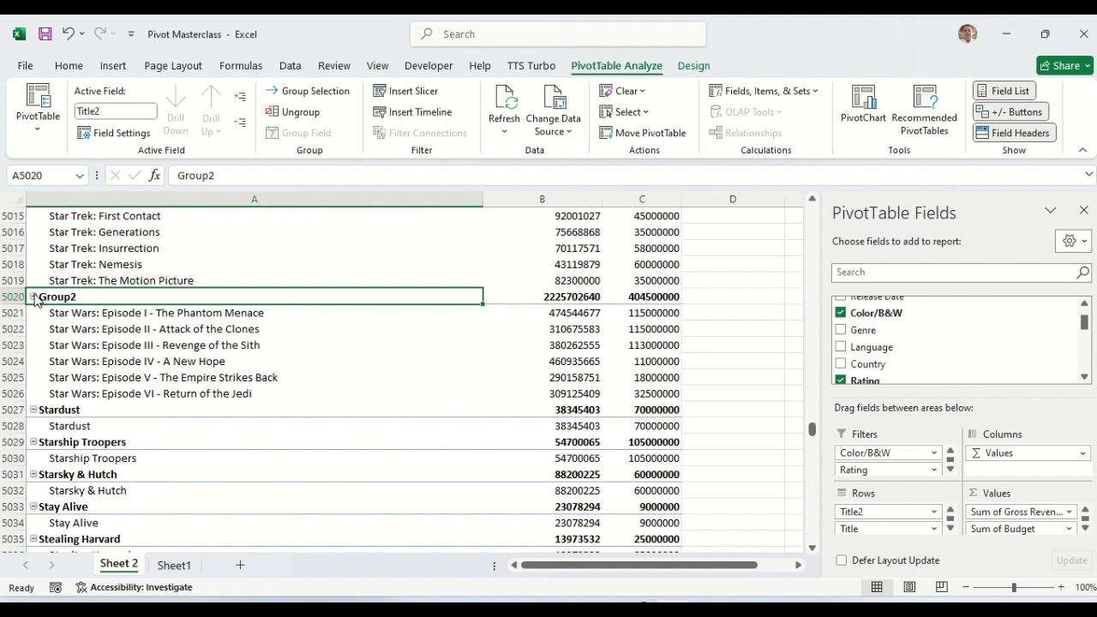
# Step: Rename Group2 to 'Star War Collection' in the formula bar
pyautogui.click(50, 297)
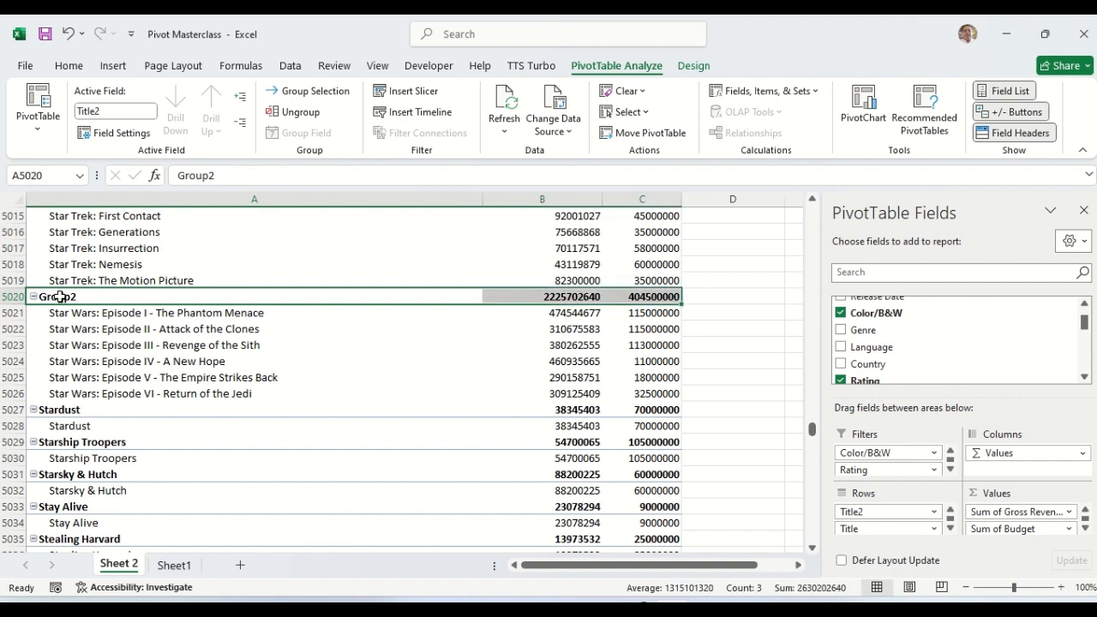
pyautogui.click(76, 298)
pyautogui.click(229, 176)
pyautogui.press('BackSpace')
pyautogui.press('BackSpace')
pyautogui.press('BackSpace')
pyautogui.press('BackSpace')
pyautogui.press('BackSpace')
pyautogui.press('BackSpace')
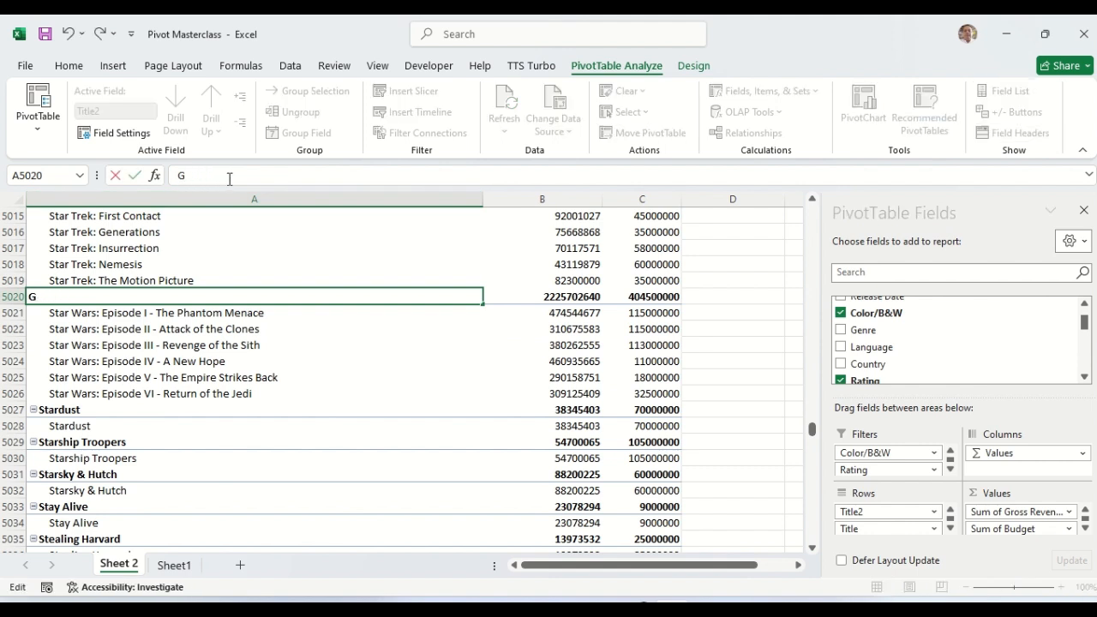
pyautogui.write('Star War Collection')
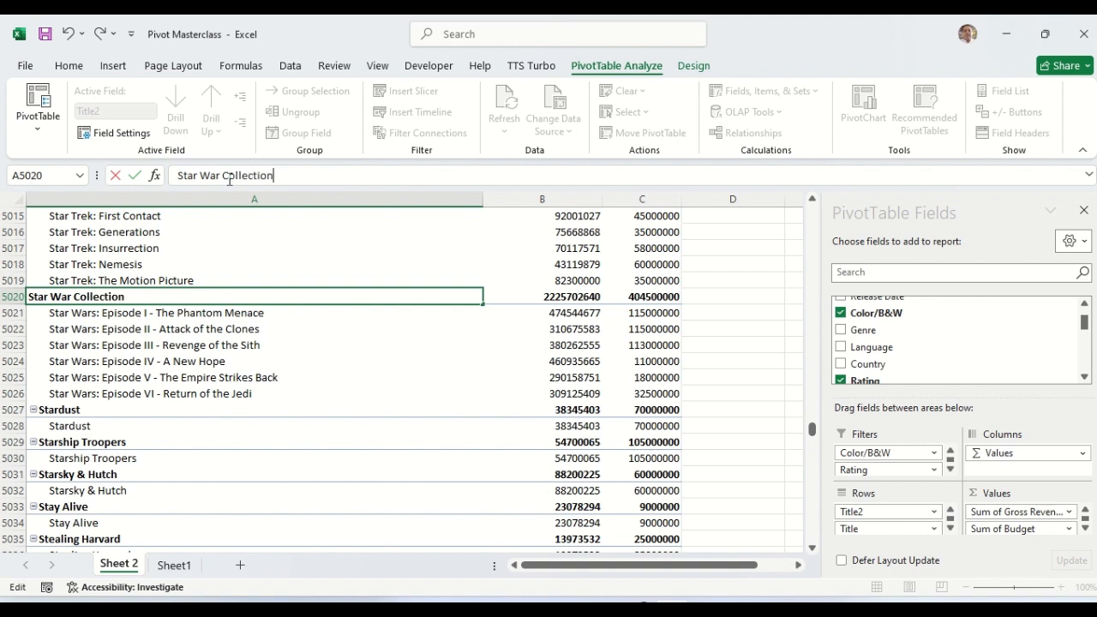
pyautogui.click(562, 297)
# Step: Ungroup Star War Collection into individual episodes and return up to Star Trek Collection
pyautogui.click(651, 296)
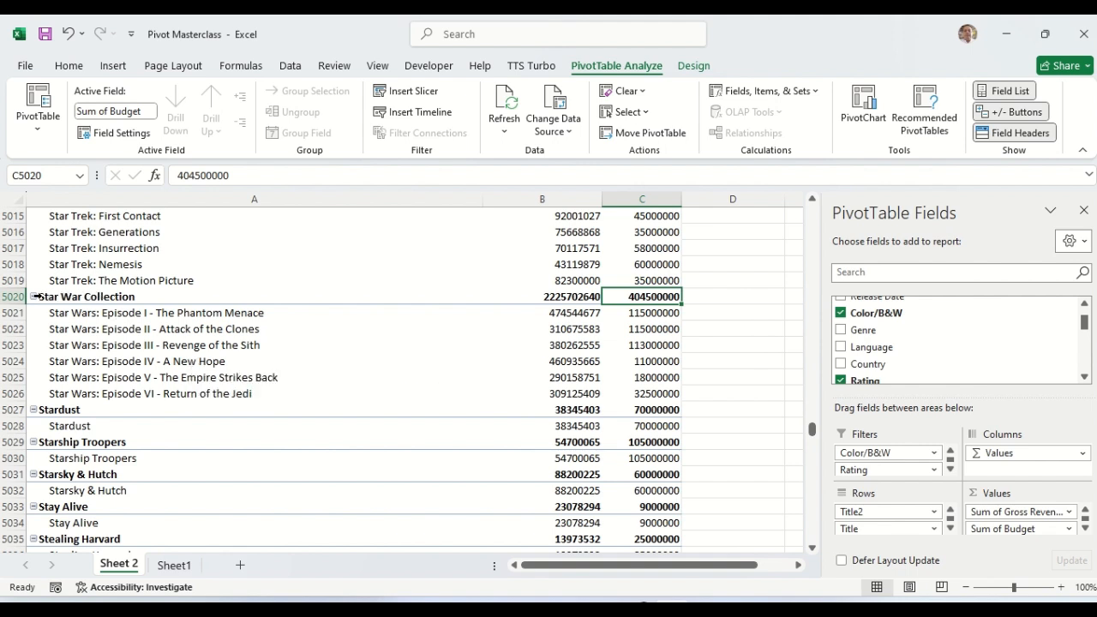
pyautogui.click(33, 297)
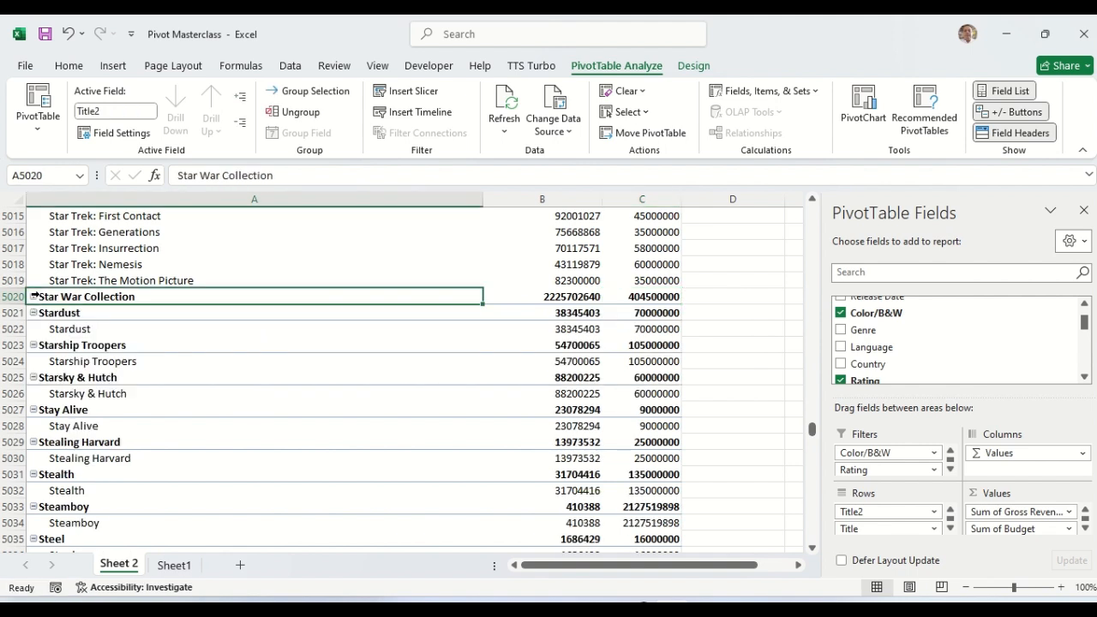
pyautogui.click(36, 296)
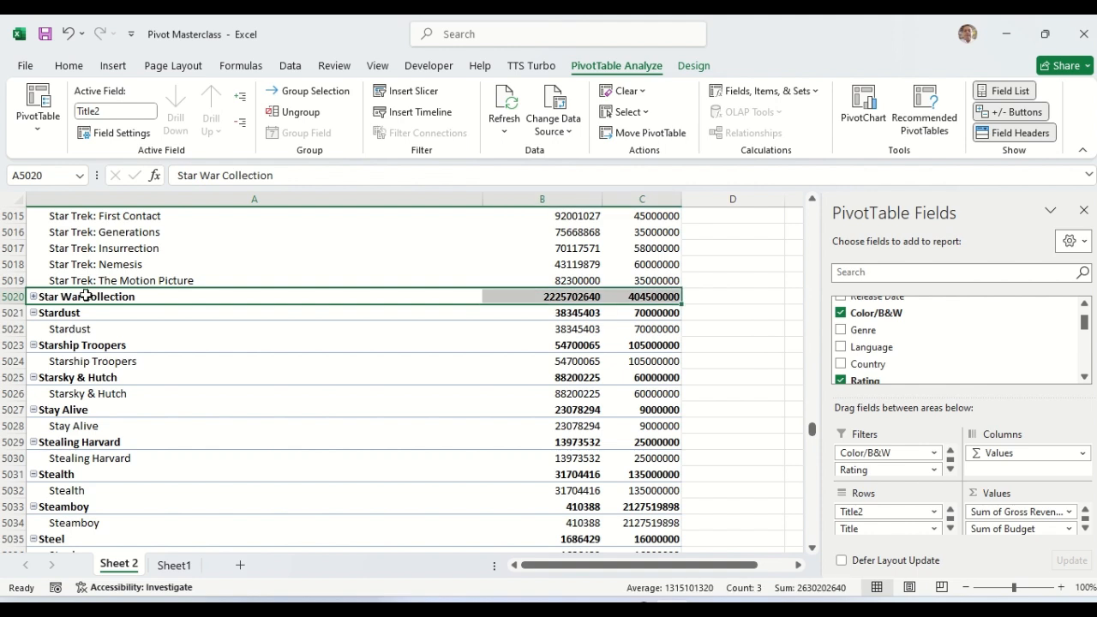
pyautogui.click(85, 296)
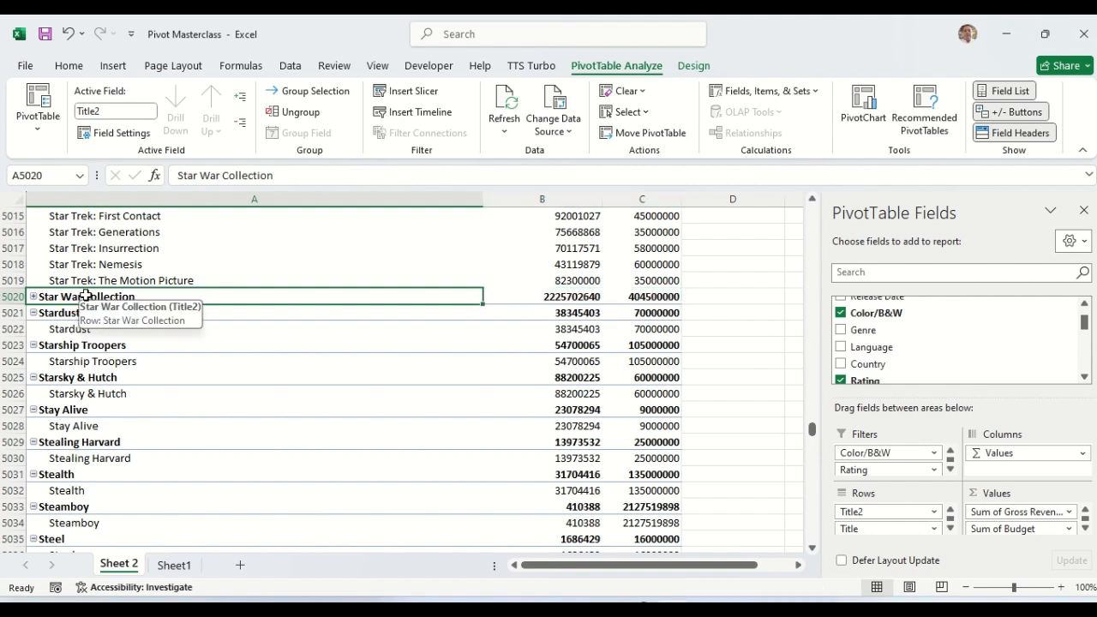
pyautogui.rightClick(86, 296)
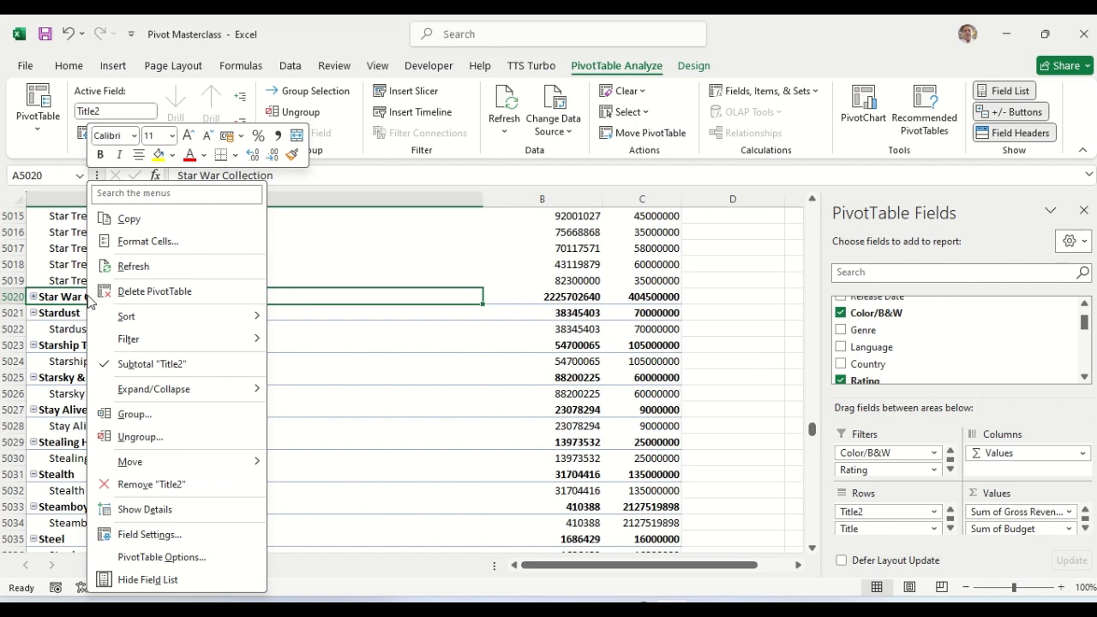
pyautogui.click(131, 438)
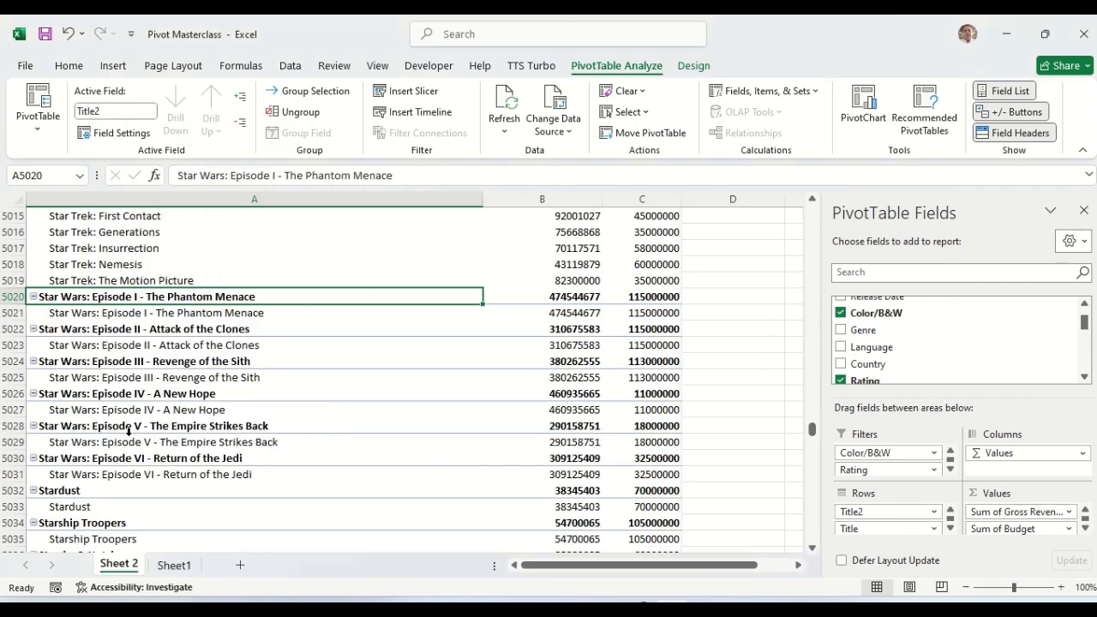
pyautogui.click(128, 251)
pyautogui.press('Up')
pyautogui.press('Up')
pyautogui.press('Up')
pyautogui.press('Up')
pyautogui.press('Up')
pyautogui.press('Up')
pyautogui.press('Up')
pyautogui.press('Up')
pyautogui.press('Up')
pyautogui.press('Up')
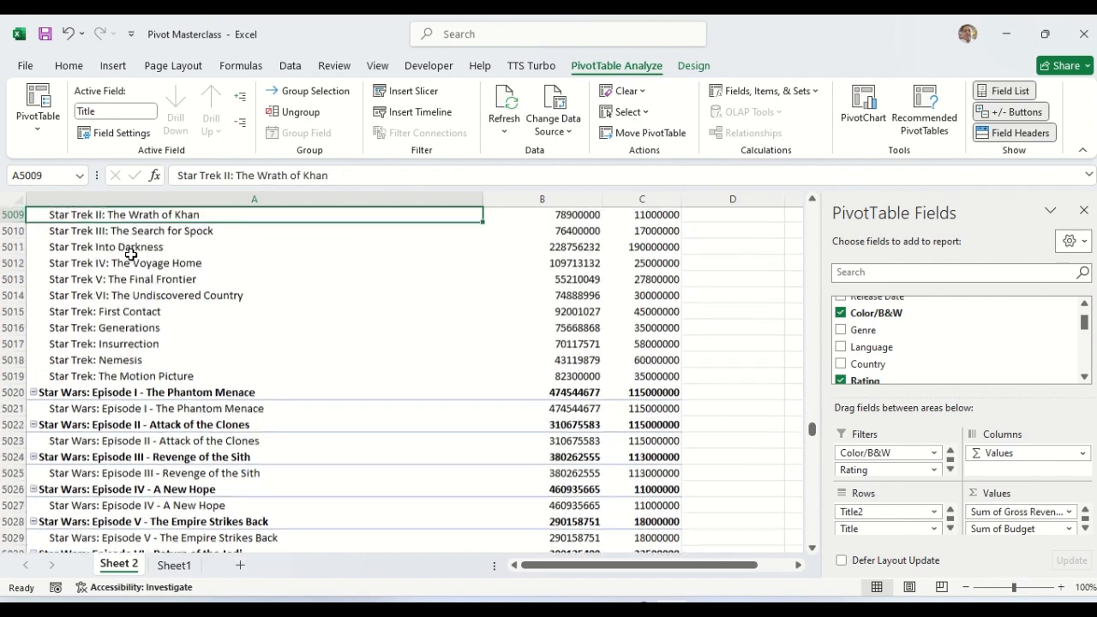
pyautogui.scroll(1, 131, 255)
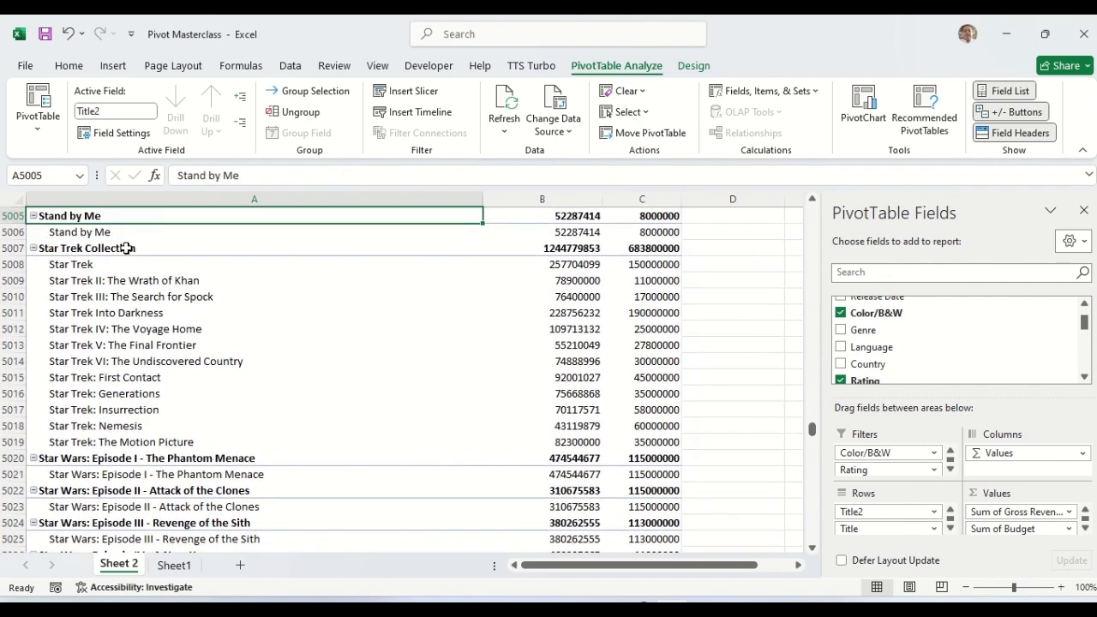
# Step: Ungroup Star Trek Collection so the PivotTable lists plain film titles with only Title in Rows
pyautogui.rightClick(126, 248)
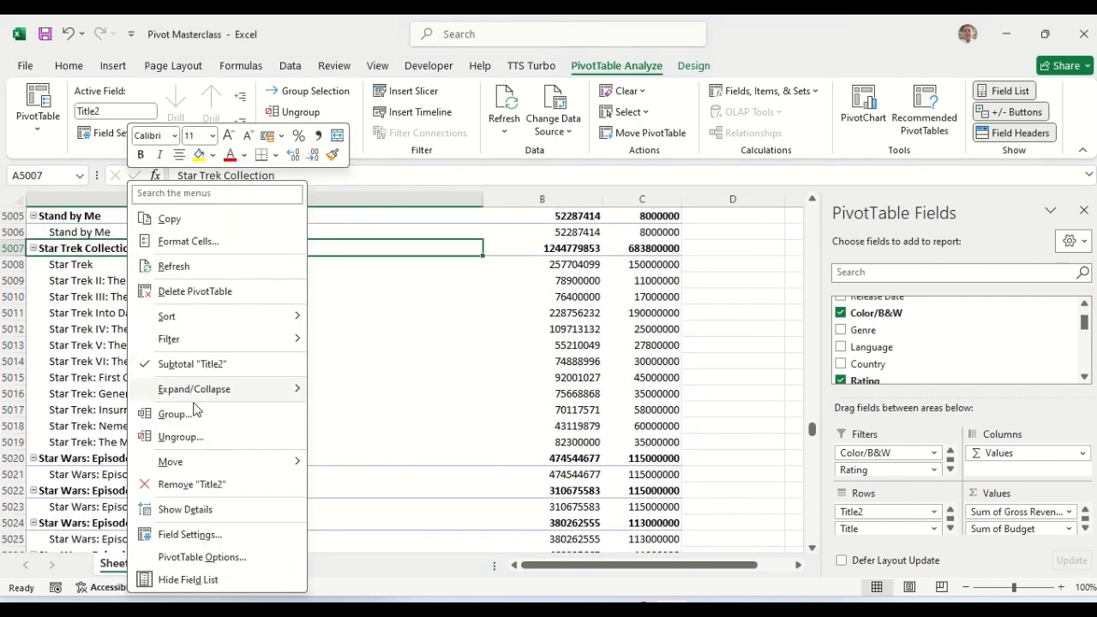
pyautogui.click(190, 438)
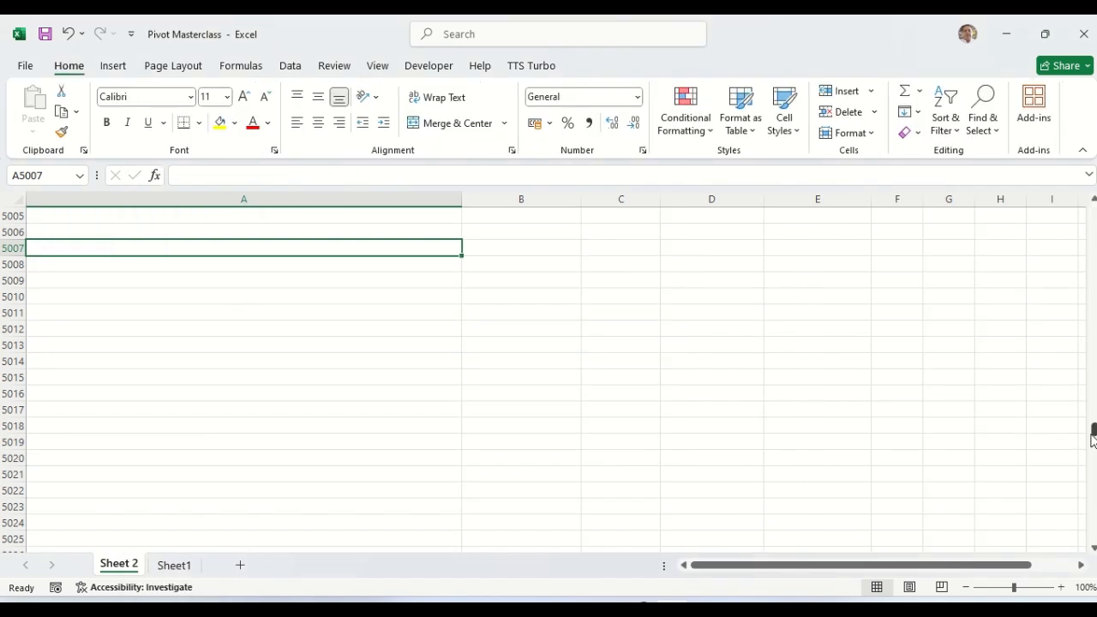
pyautogui.moveTo(1092, 429); pyautogui.dragTo(1053, 177)
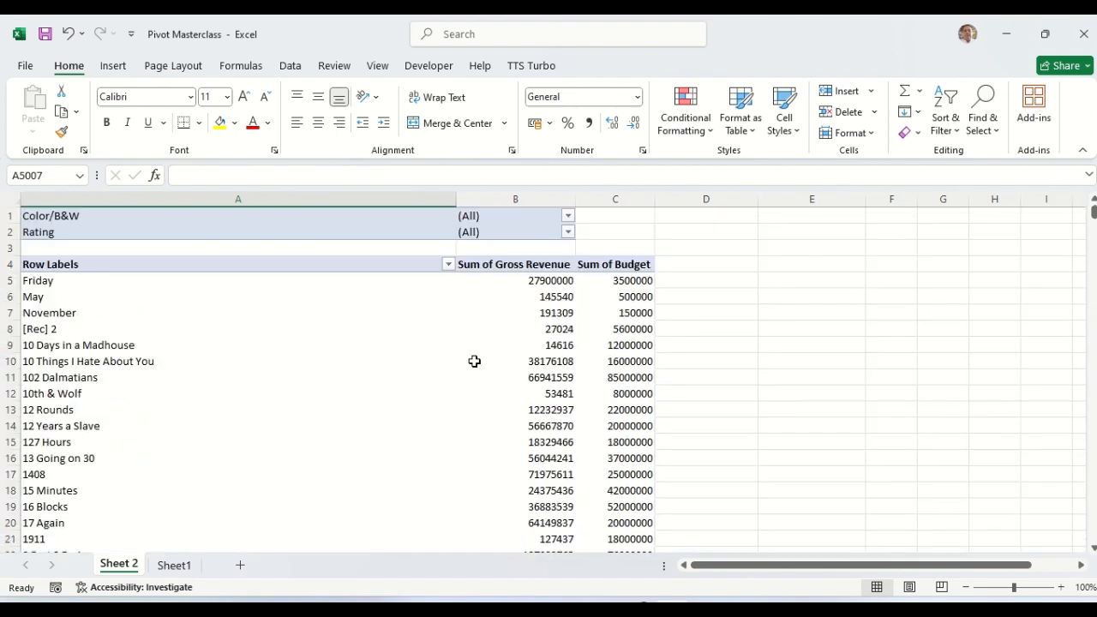
pyautogui.click(109, 351)
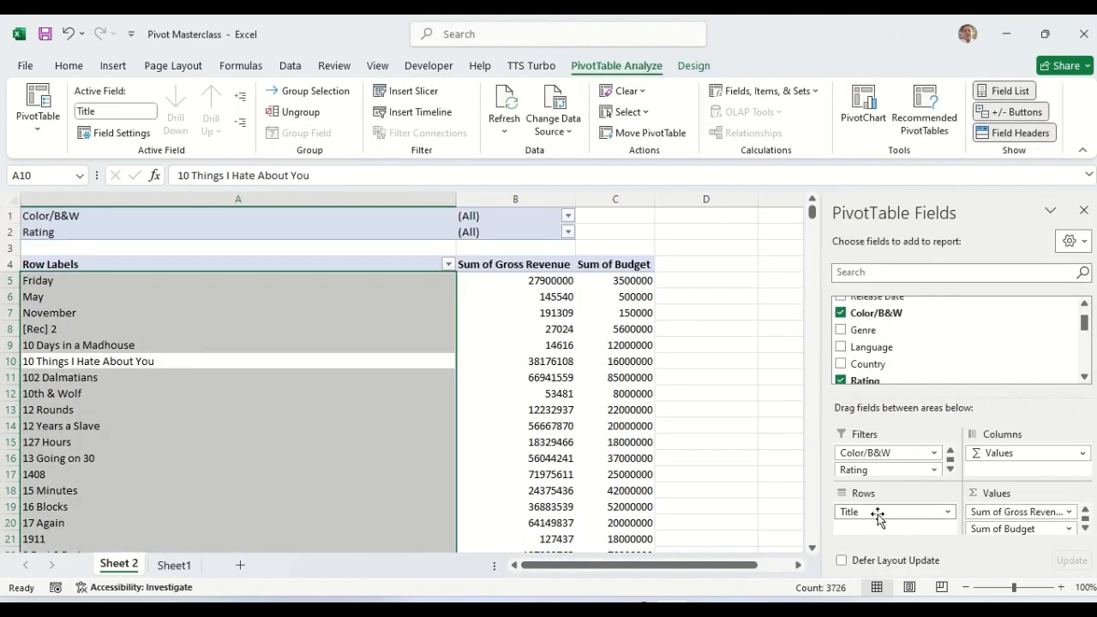